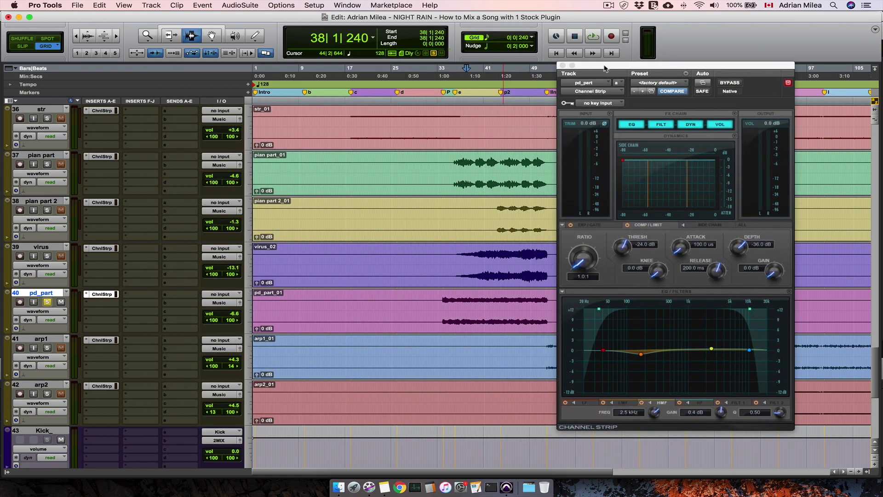
Bring up the second filter of pd_part's Channel Strip and enable plug-in automation for its Filter 2 Frequency parameter
left_click(766, 405)
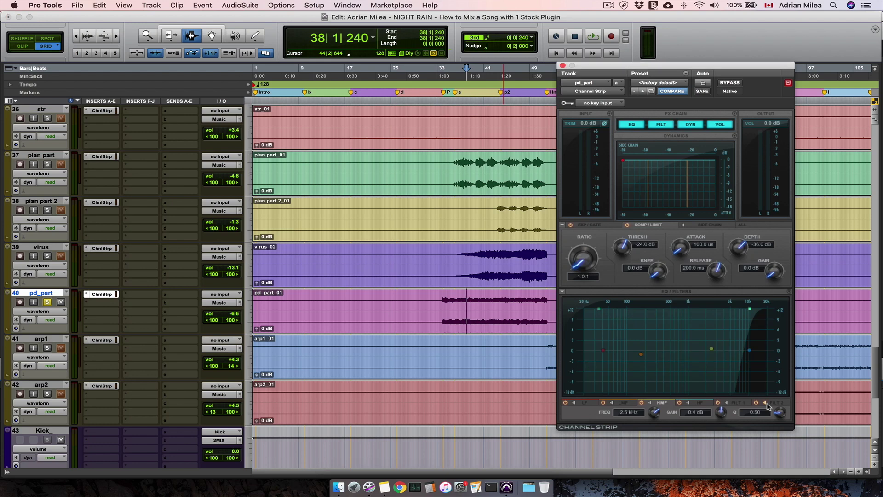
left_click(734, 403)
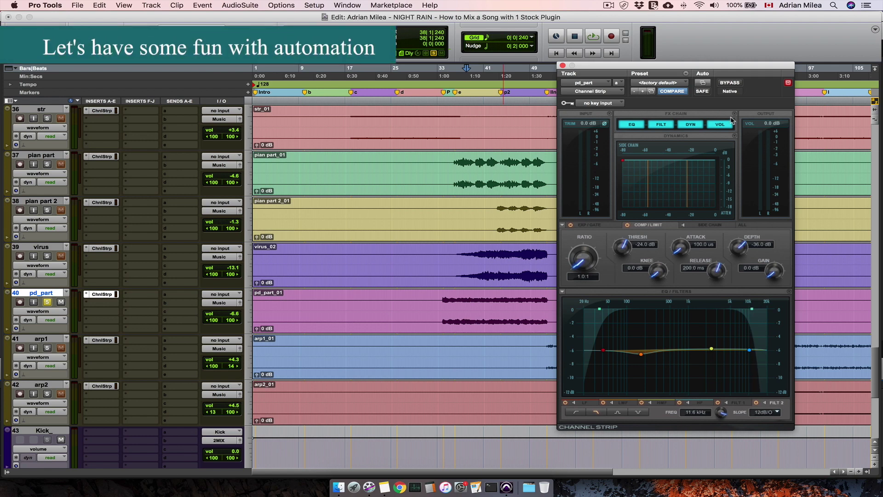
left_click(706, 83)
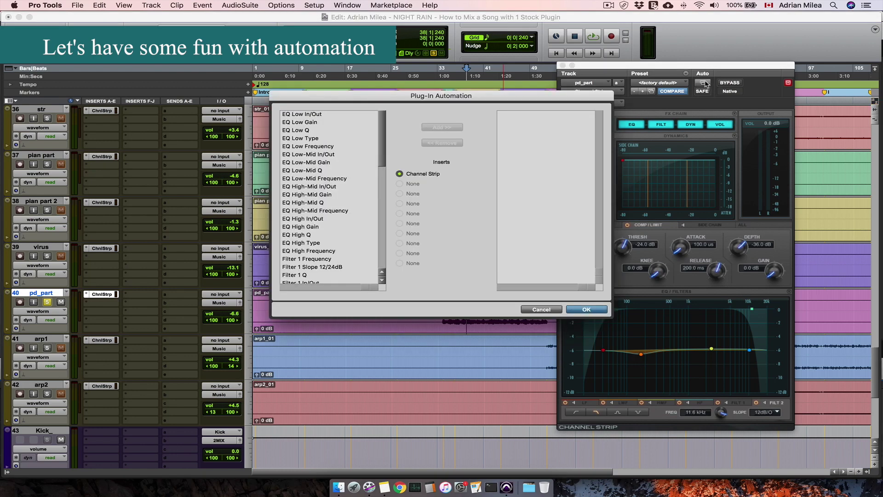
scroll(305, 230, "down", 5)
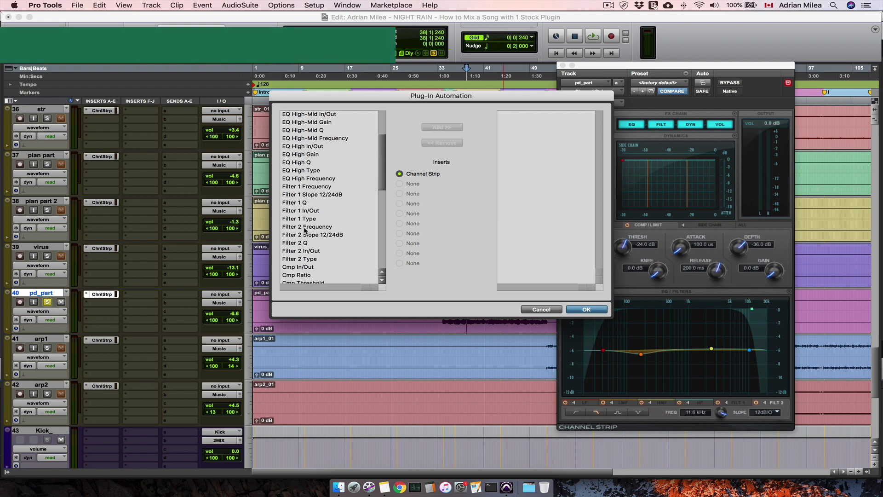
scroll(305, 231, "down", 1)
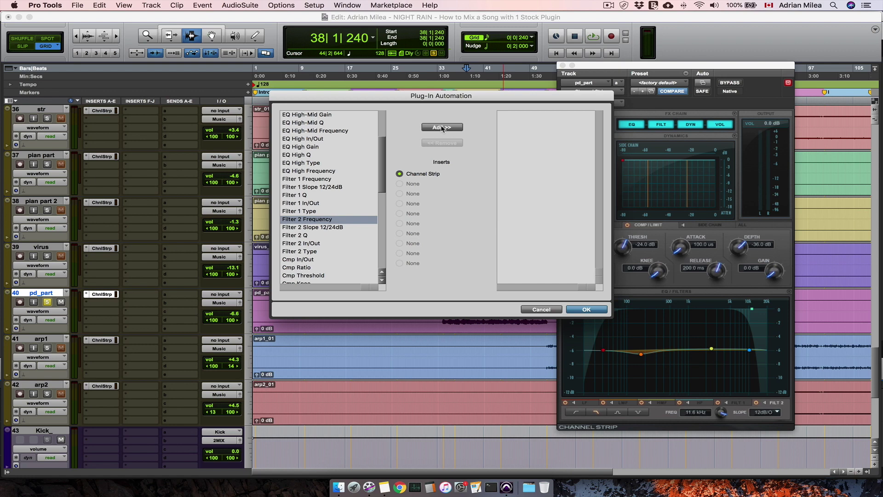
left_click(442, 128)
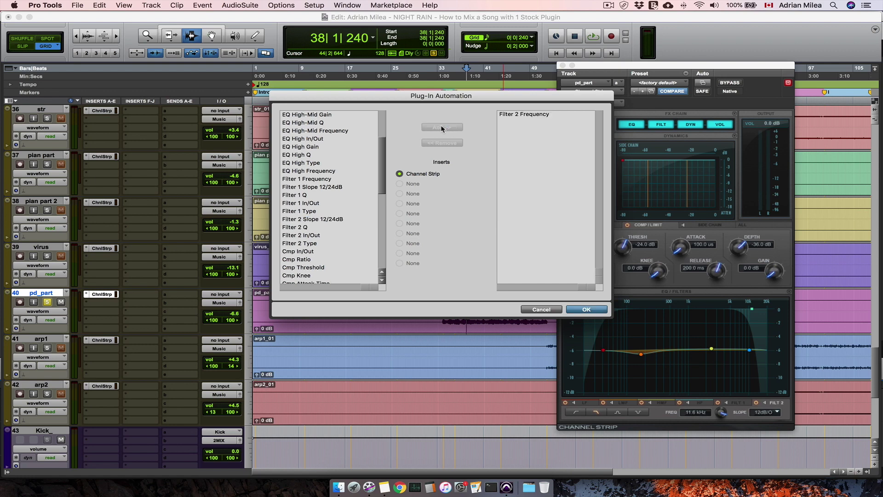
left_click(585, 310)
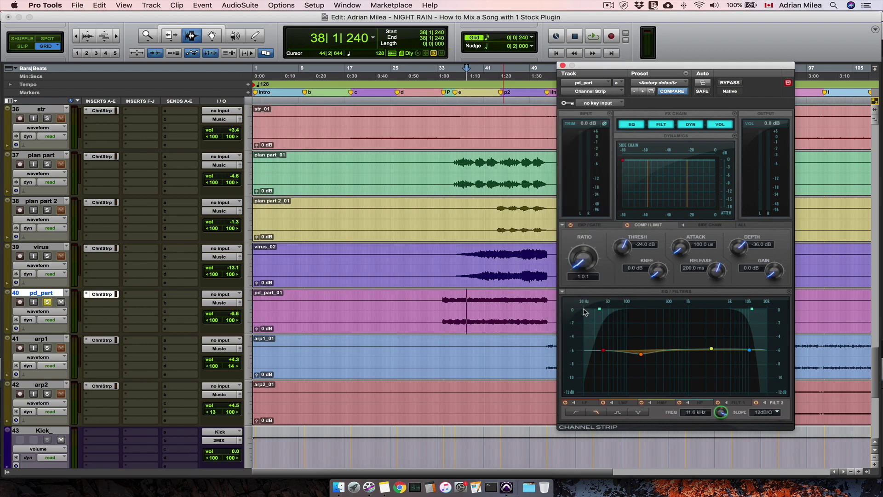
Show the Channel Strip's Filter 2 Frequency automation lane beneath the pd_part track and make the lane taller
left_click_drag(607, 67, 633, 48)
left_click(7, 330)
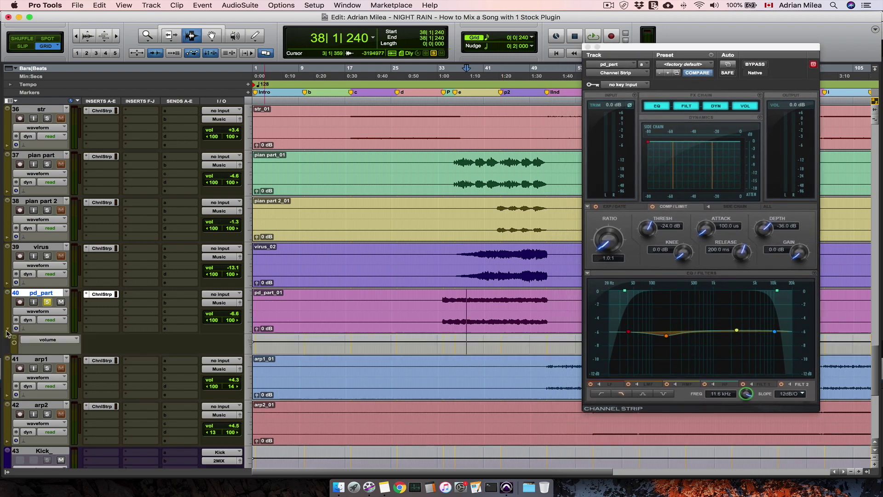
left_click(41, 343)
mouse_move(116, 376)
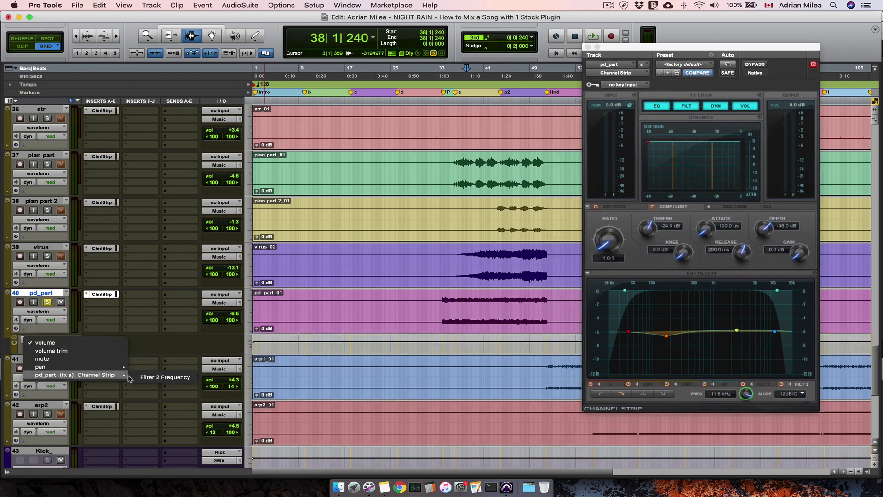
left_click(157, 377)
left_click_drag(68, 353, 64, 379)
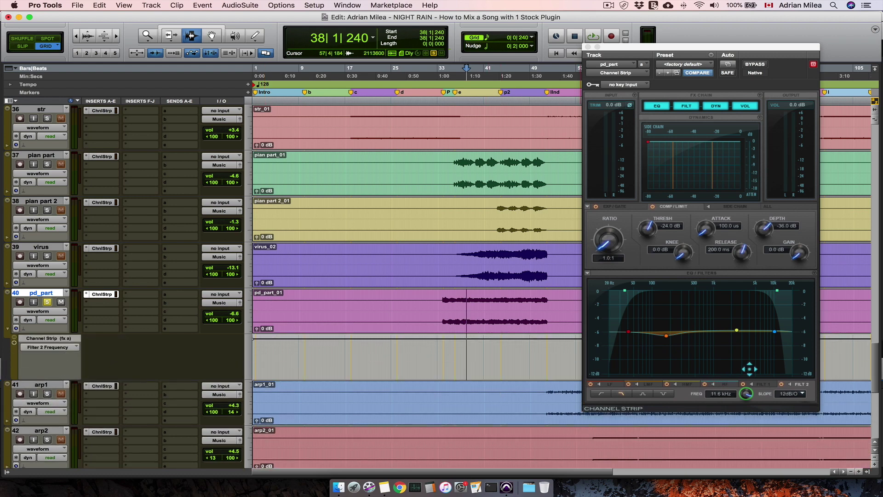
Play the soloed pd_part from bar 33 and lower its Filter 2 frequency to about 236.7 Hz
left_click(441, 310)
key("space")
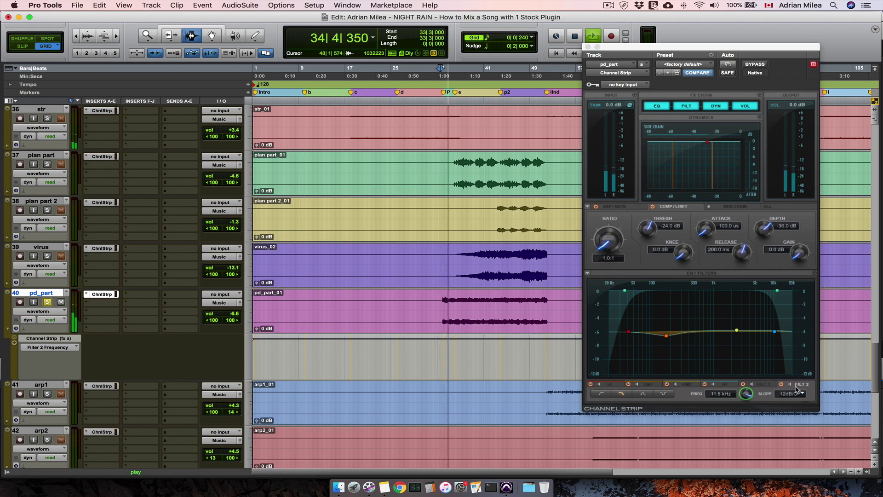
key("space")
key("space")
left_click_drag(753, 396, 737, 462)
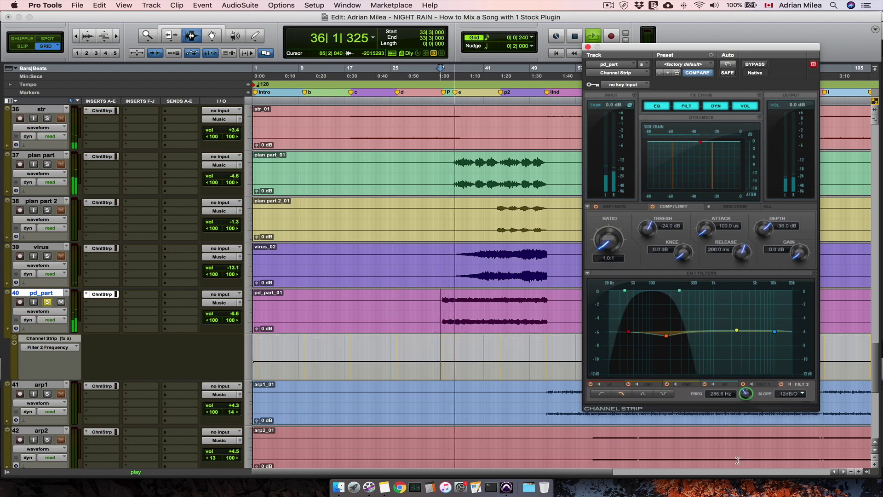
key("space")
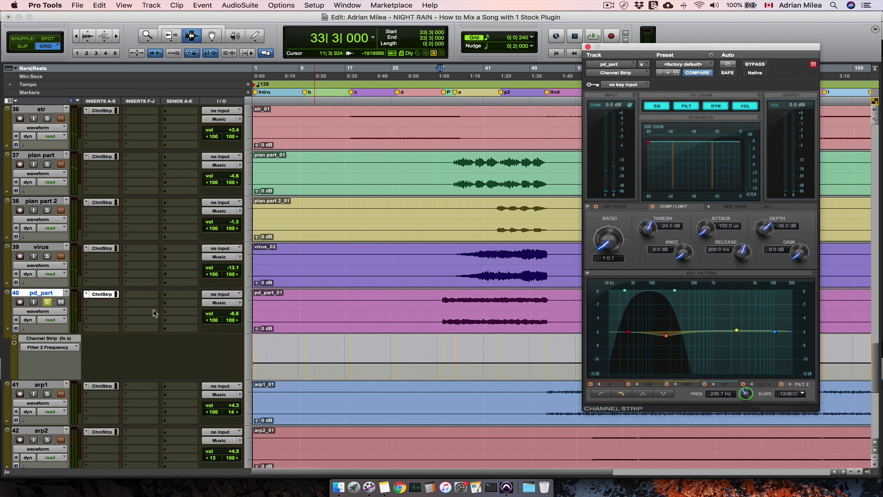
Audition pd_part in the full mix, mute the virus track, and return pd_part to solo playback
left_click(49, 303)
key("space")
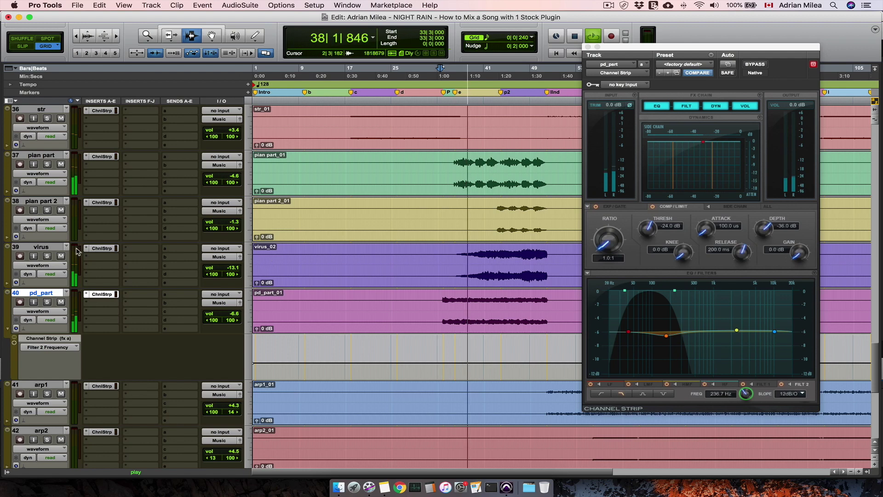
left_click(60, 256)
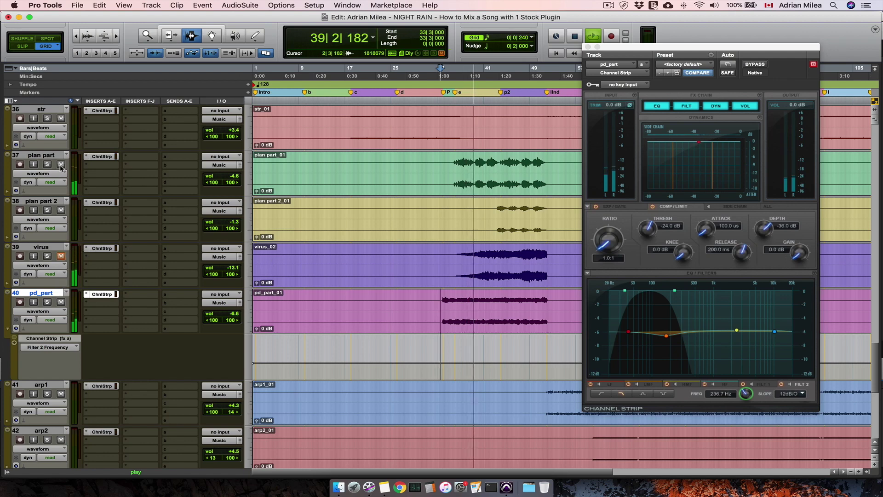
left_click(47, 302)
key("space")
key("space")
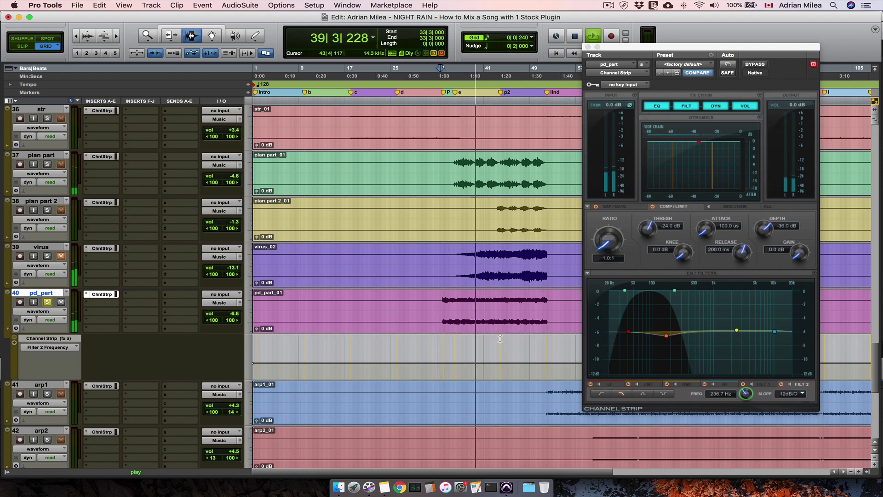
With the Grabber tool, draw a rising Filter 2 Frequency ramp from about 254 Hz near bar 33 to the lane's maximum near bar 52
key("F8")
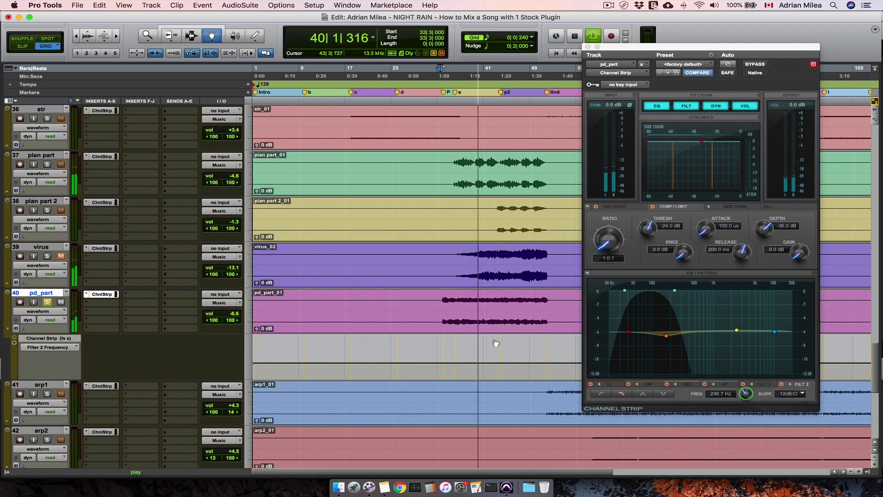
left_click(439, 364)
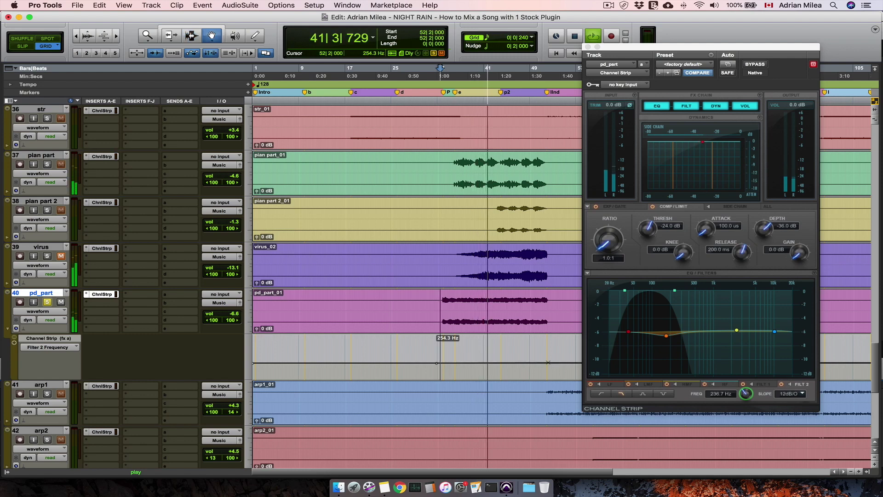
left_click_drag(548, 357, 550, 335)
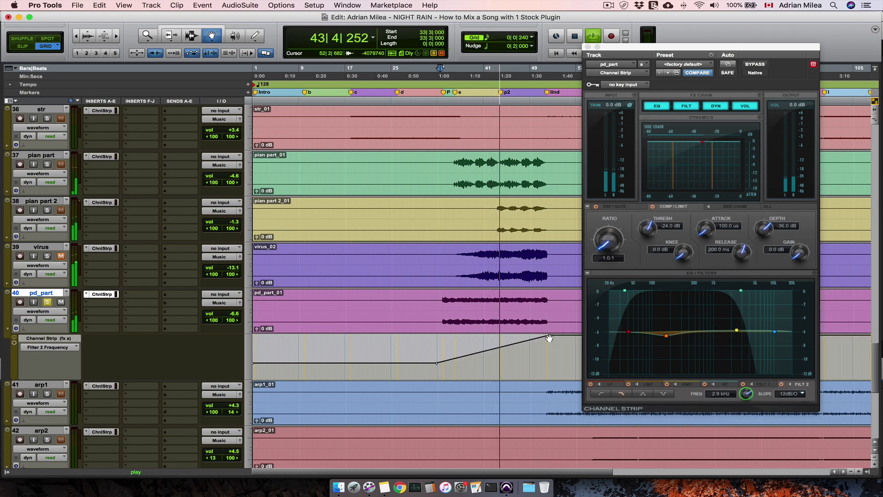
key("space")
key("space")
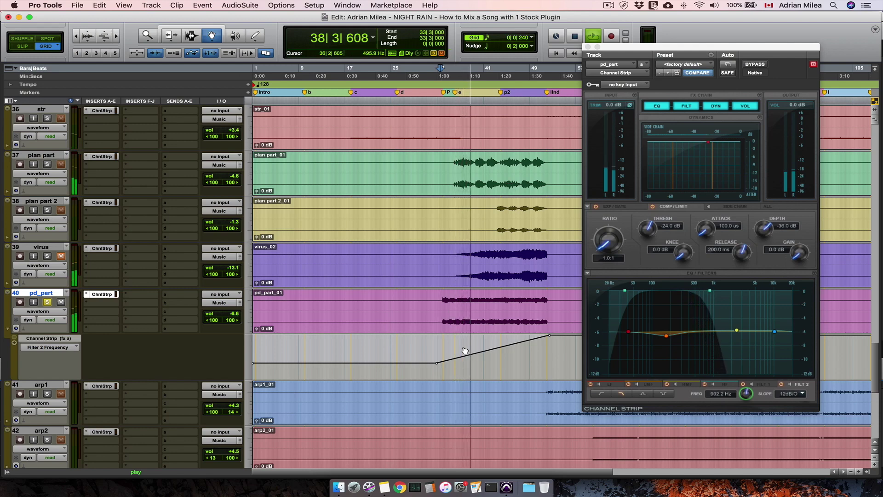
Set the grid to 1/2 note and play the filter sweep from marker e at bar 36
key("space")
left_click(459, 90)
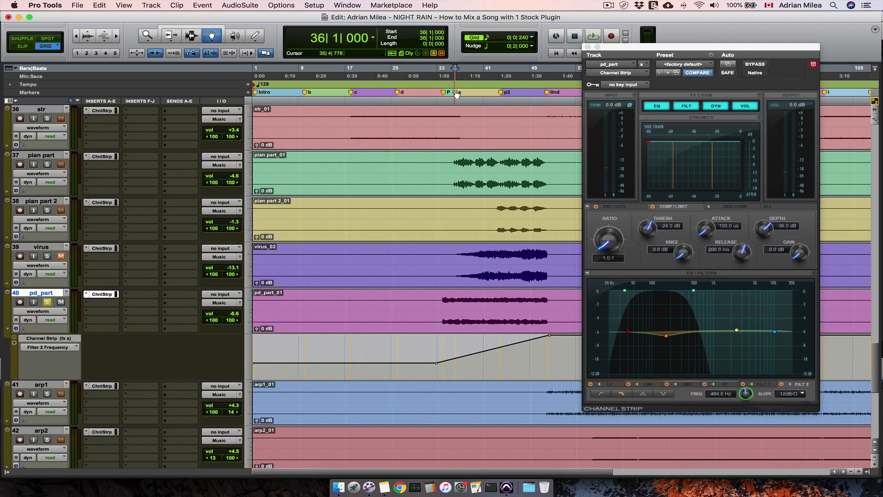
scroll(479, 203, "up", 5)
scroll(479, 204, "left", 1)
left_click(531, 41)
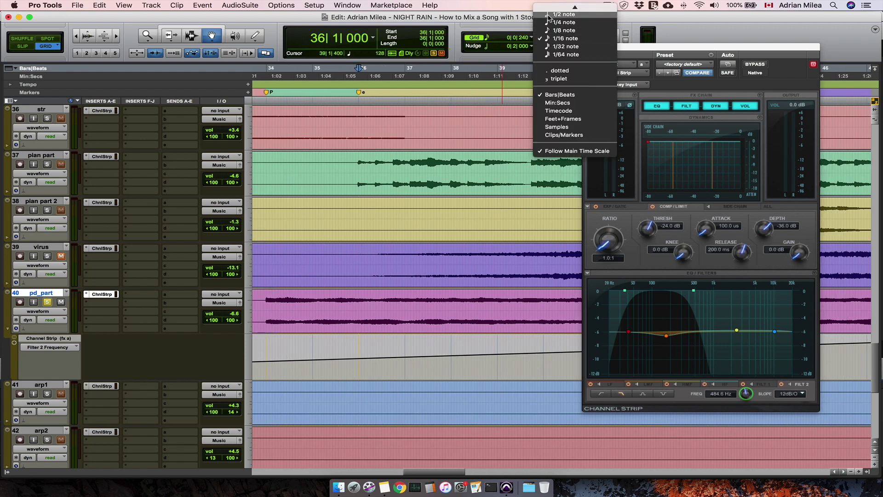
left_click(573, 20)
key("space")
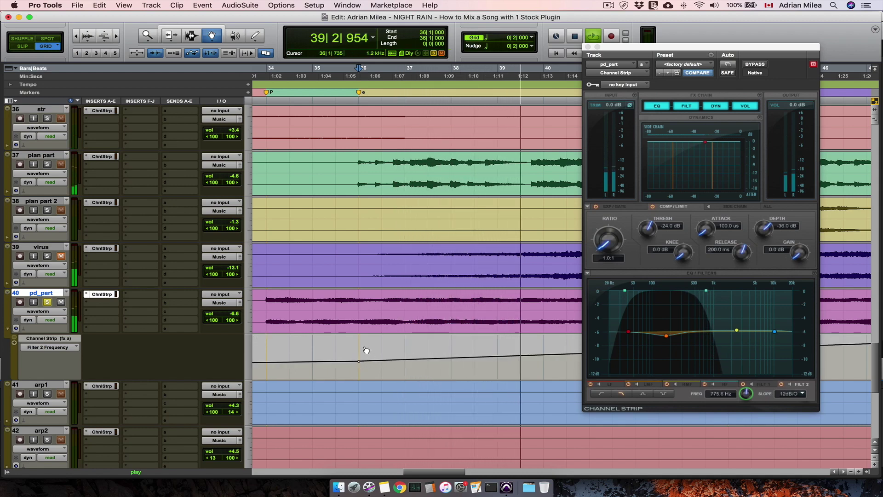
Unsolo pd_part and lower its track volume to -8.6 dB while the full mix plays
left_click(47, 302)
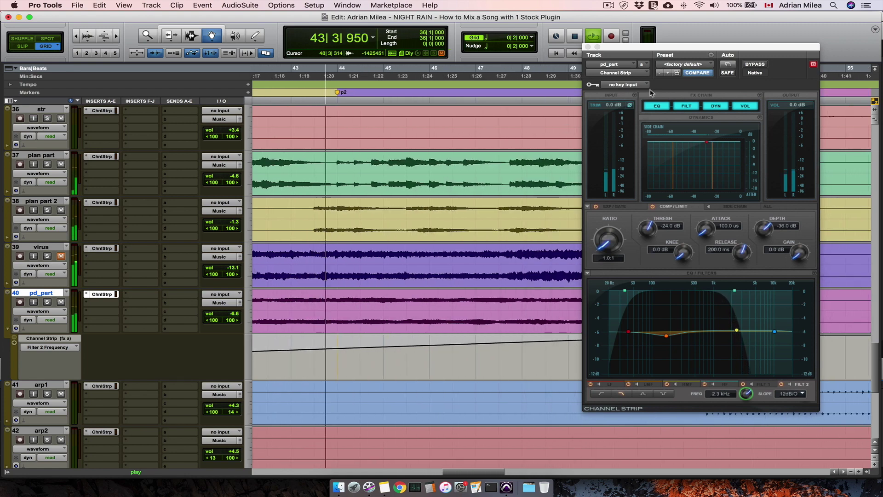
left_click_drag(655, 52, 695, 45)
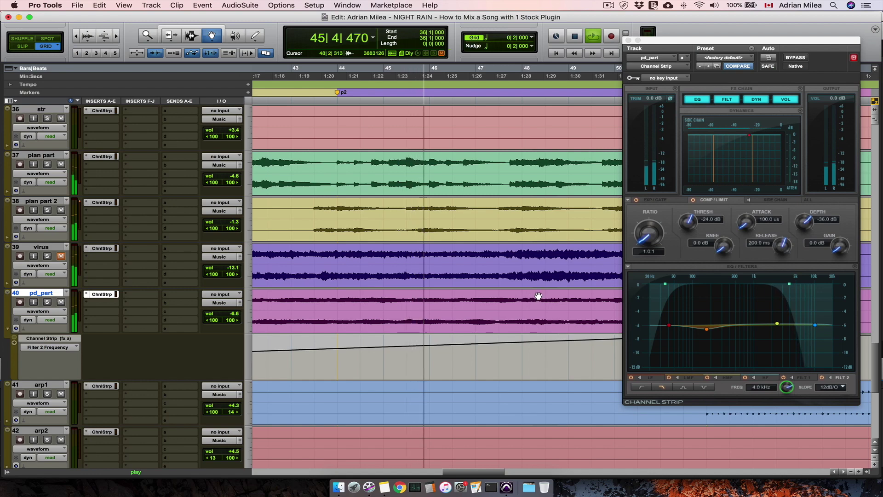
left_click_drag(229, 314, 229, 316)
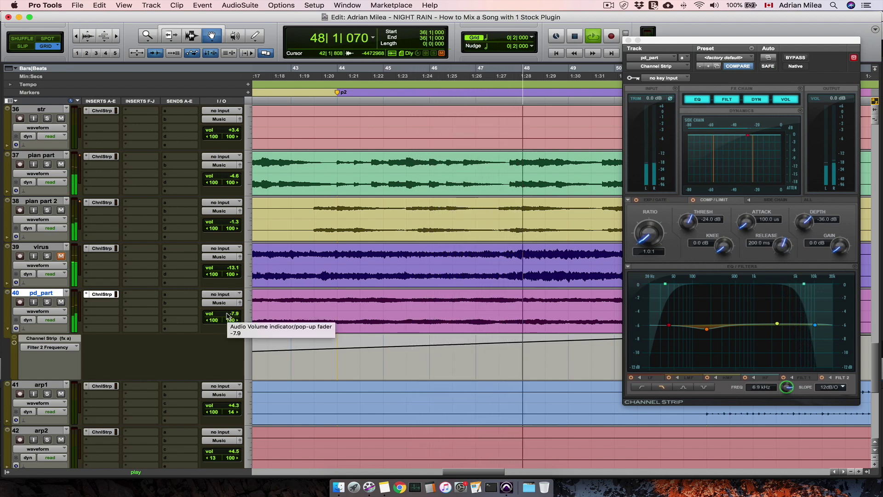
left_click_drag(228, 315, 227, 313)
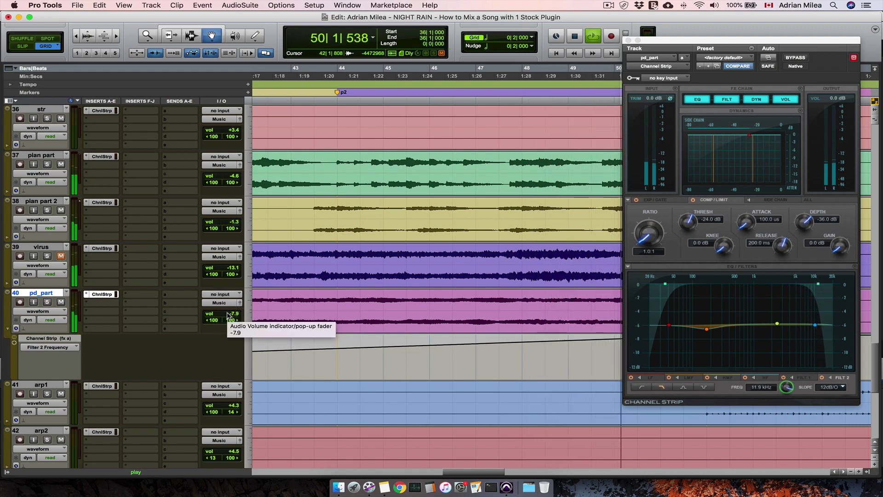
left_click_drag(227, 316, 227, 315)
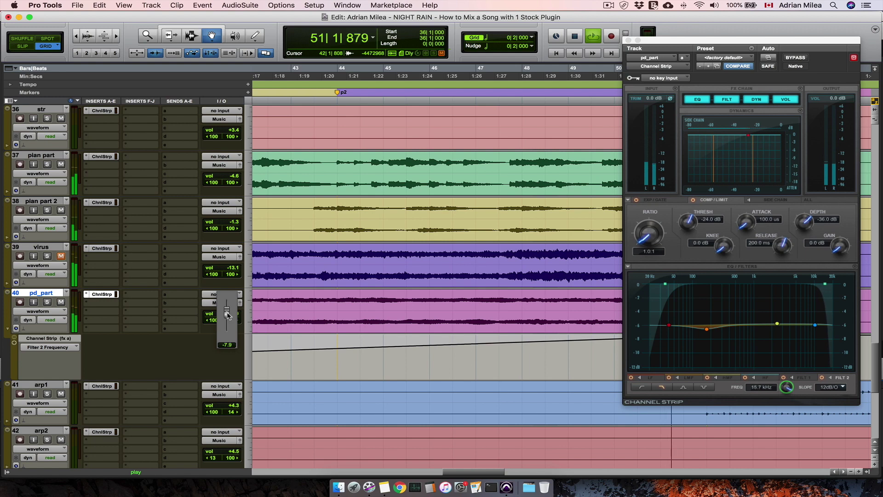
left_click_drag(228, 315, 228, 316)
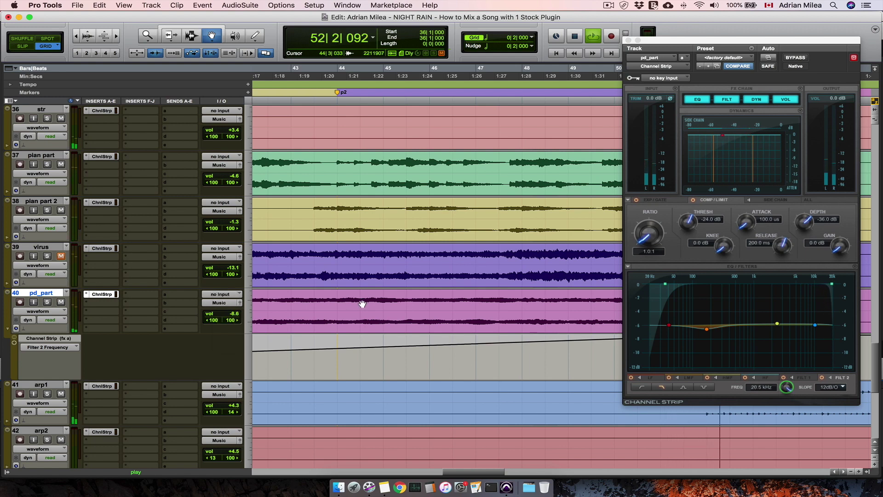
Replay the mix from bar 36, unmute the virus track and set its volume to -12.4 dB
key("space")
key("space")
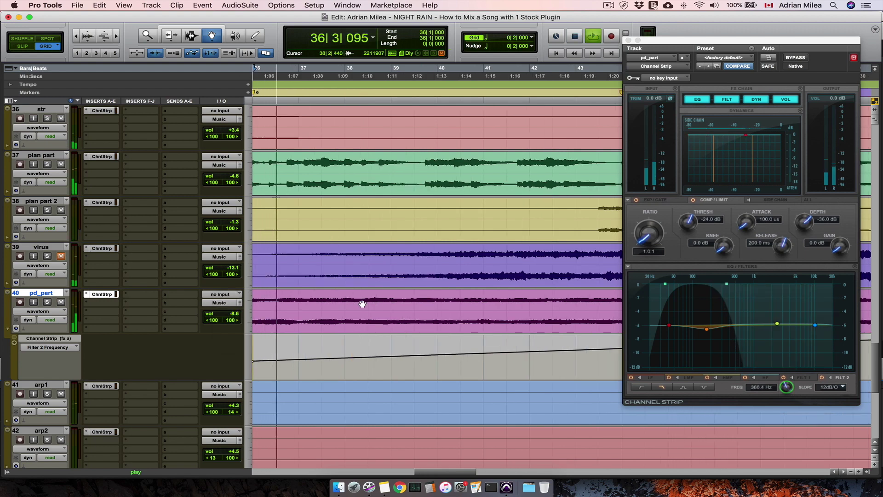
left_click(61, 256)
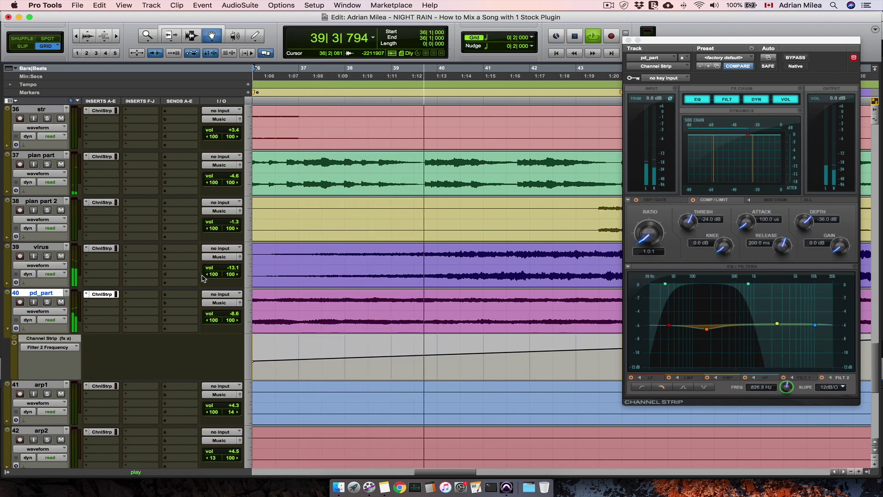
left_click(228, 272)
left_click_drag(229, 272, 230, 270)
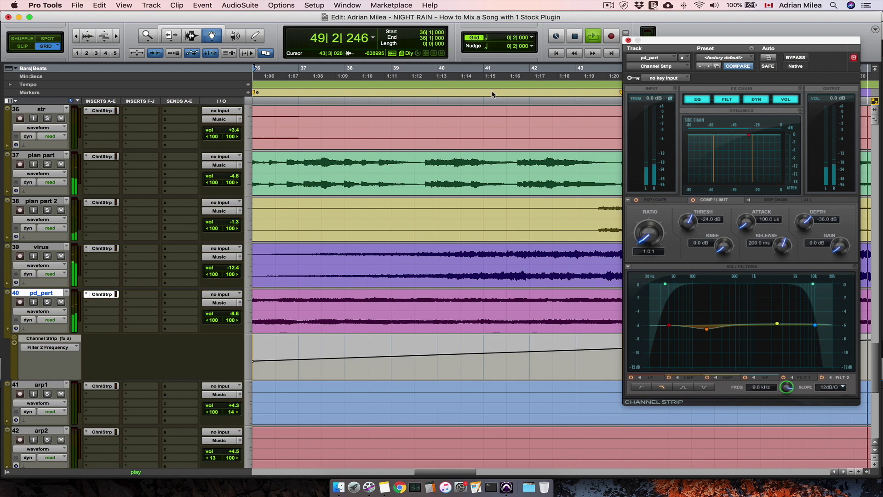
Solo the pd_part and virus tracks and listen to them together from bar 36
left_click(46, 303)
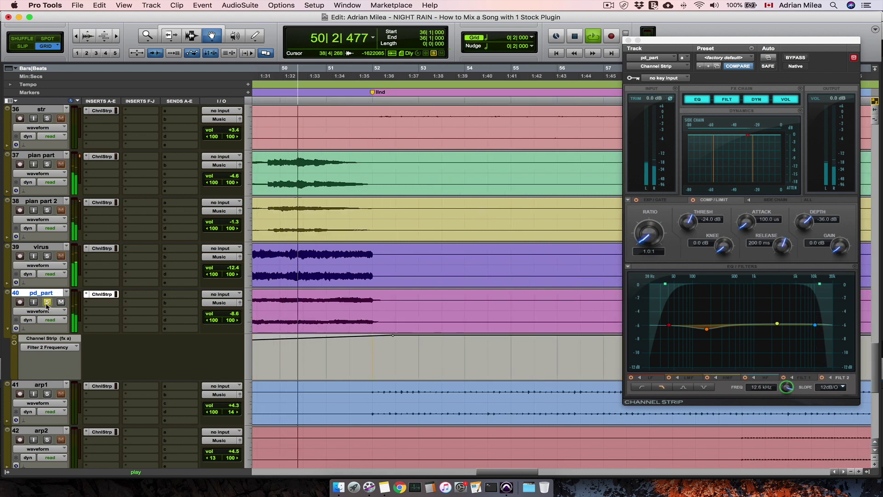
key("space")
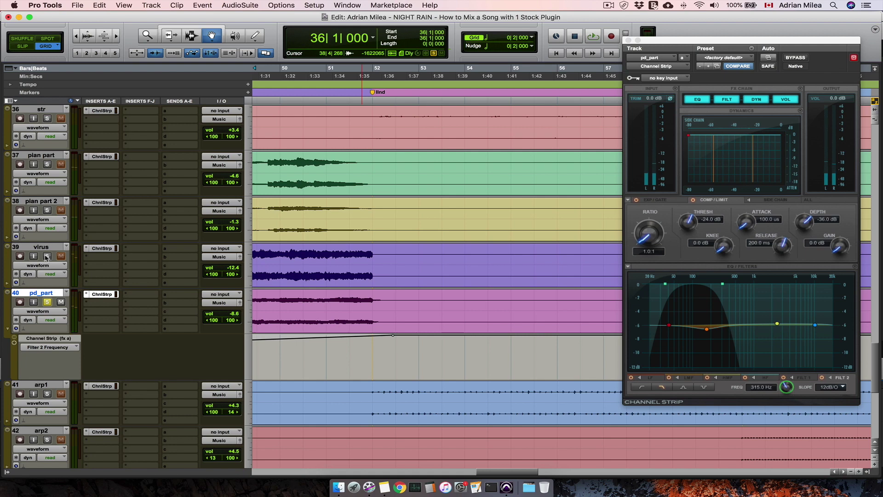
key("space")
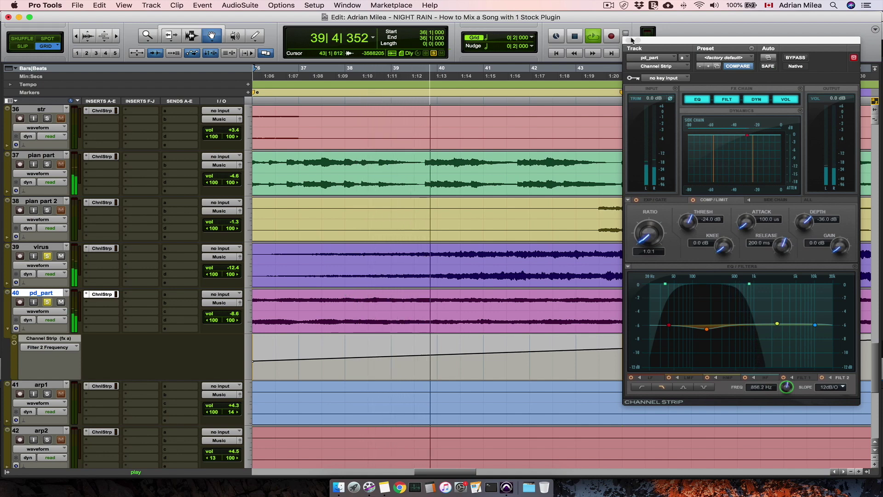
Close pd_part's Channel Strip window and listen to the filter sweep until bar 51
left_click(629, 41)
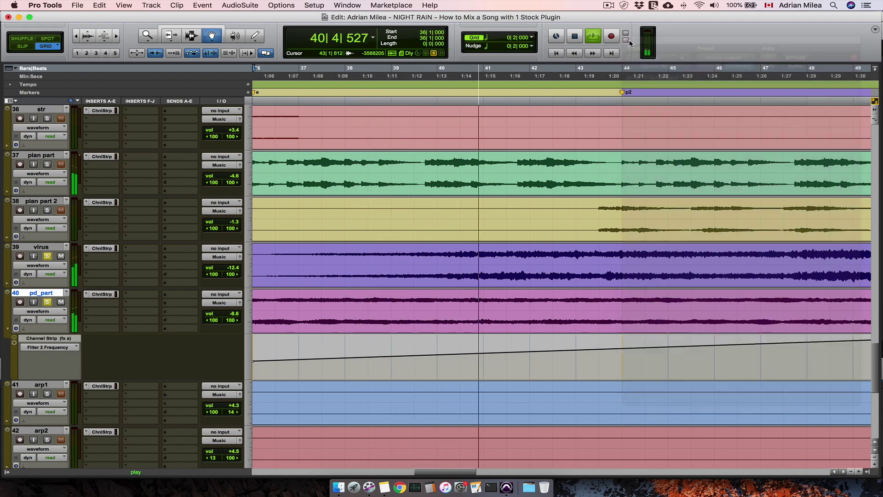
key("super+bracketleft")
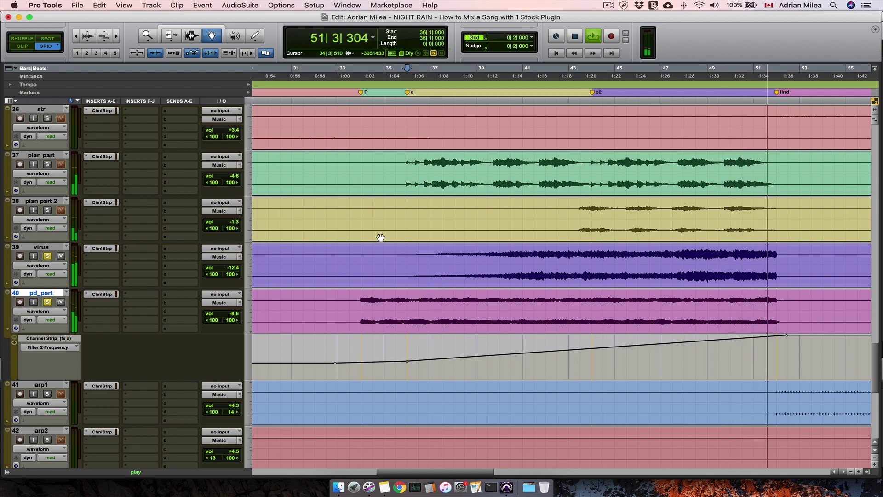
key("space")
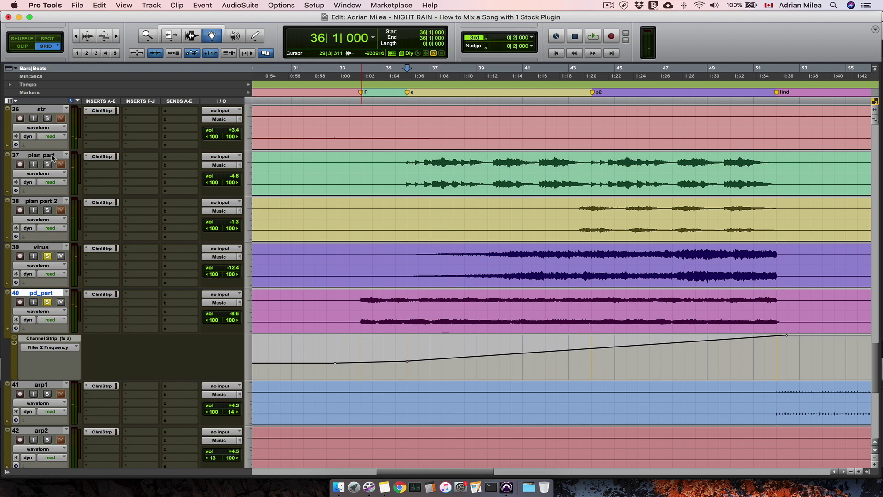
Move the S5 part track directly below pd_part in the track list
scroll(52, 158, "up", 2)
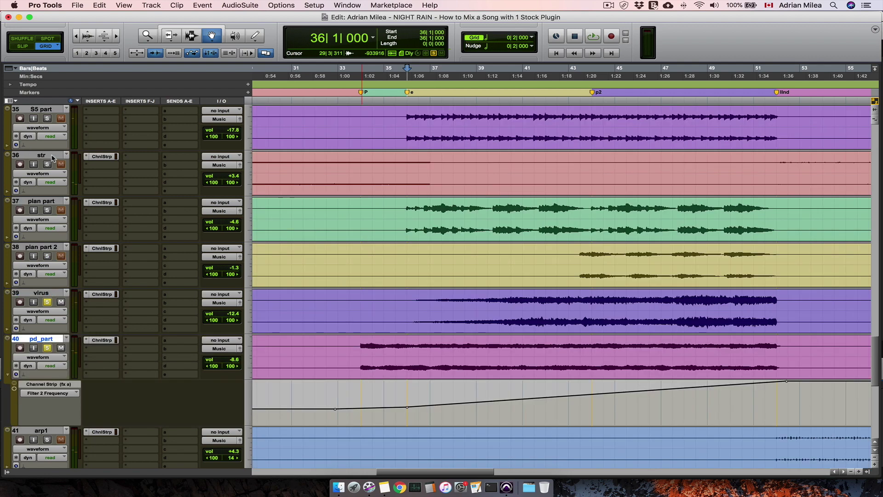
left_click(40, 110)
left_click_drag(40, 116, 53, 394)
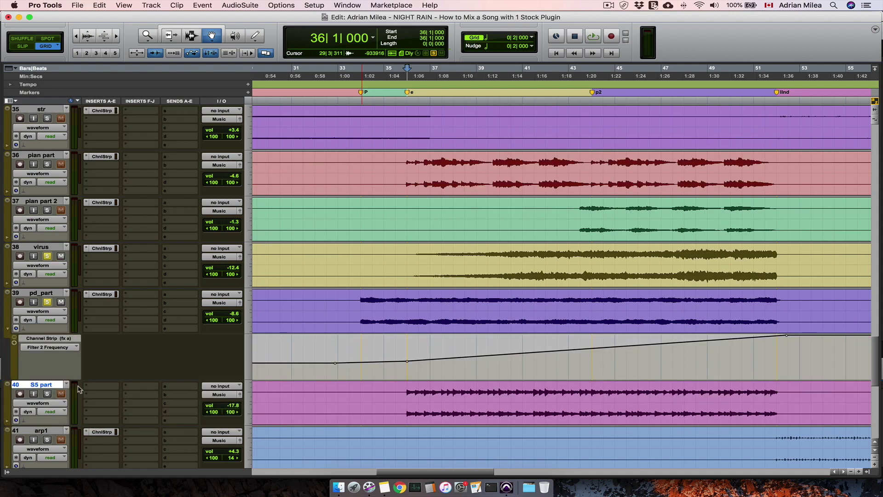
Solo S5 part during playback and insert a Channel Strip on its first insert slot
key("space")
left_click(47, 394)
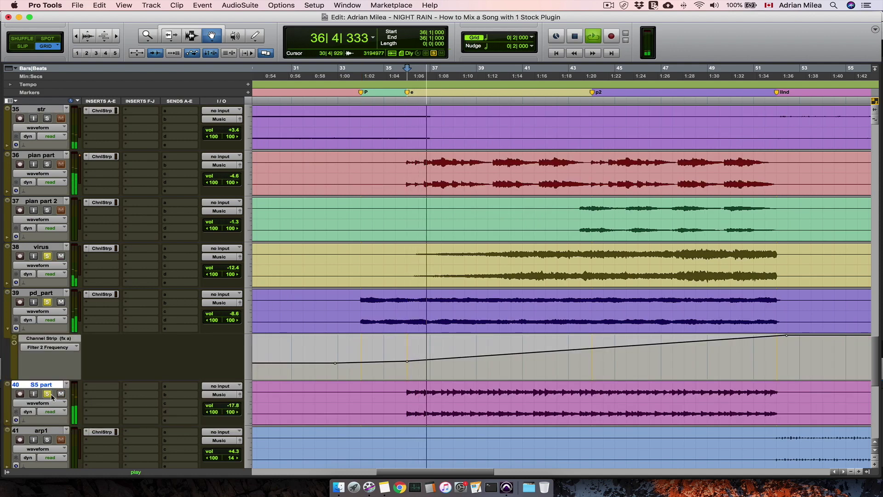
left_click(108, 389)
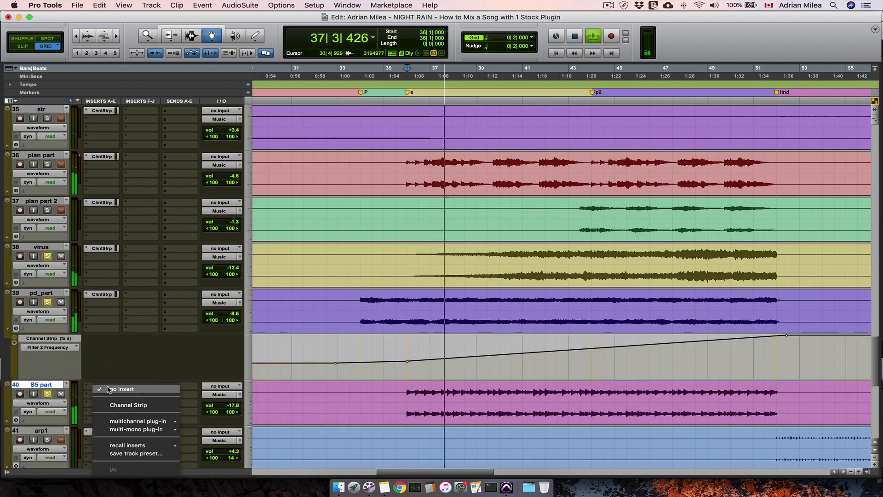
left_click(128, 405)
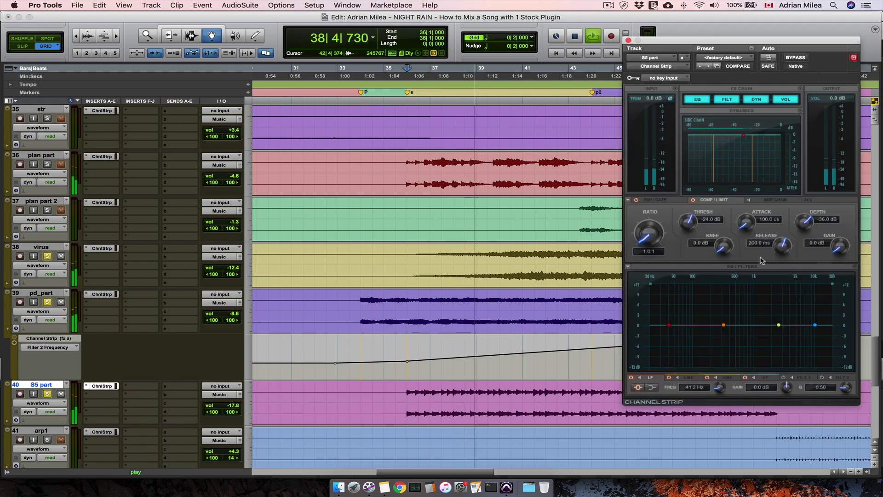
Stop playback and enable Filter 2 Frequency for automation in S5 part's Channel Strip
key("space")
left_click(768, 58)
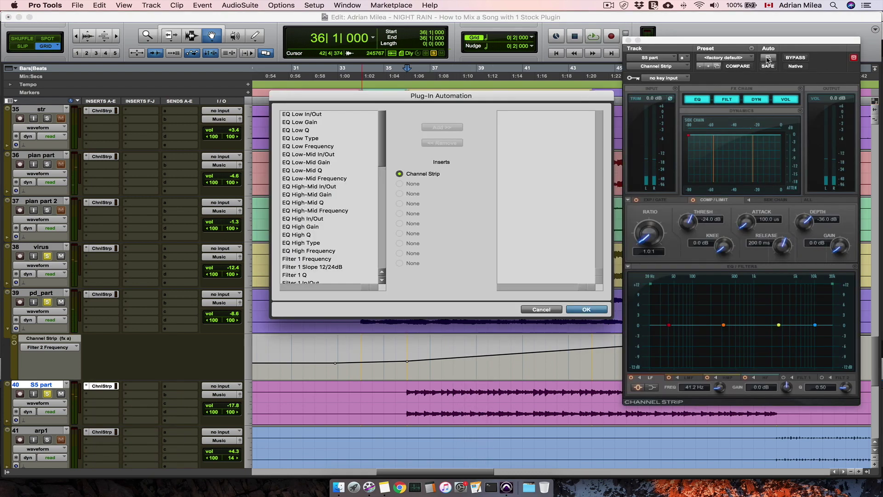
scroll(341, 232, "down", 3)
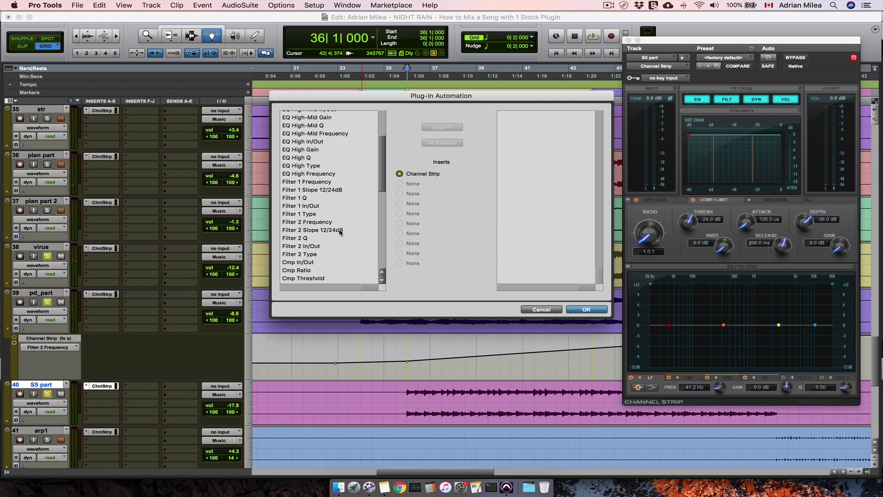
left_click(315, 224)
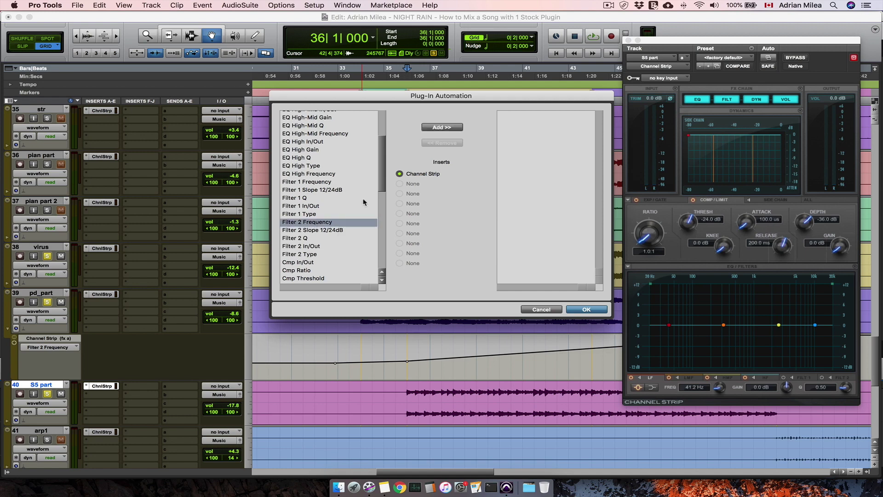
left_click(443, 128)
left_click(587, 309)
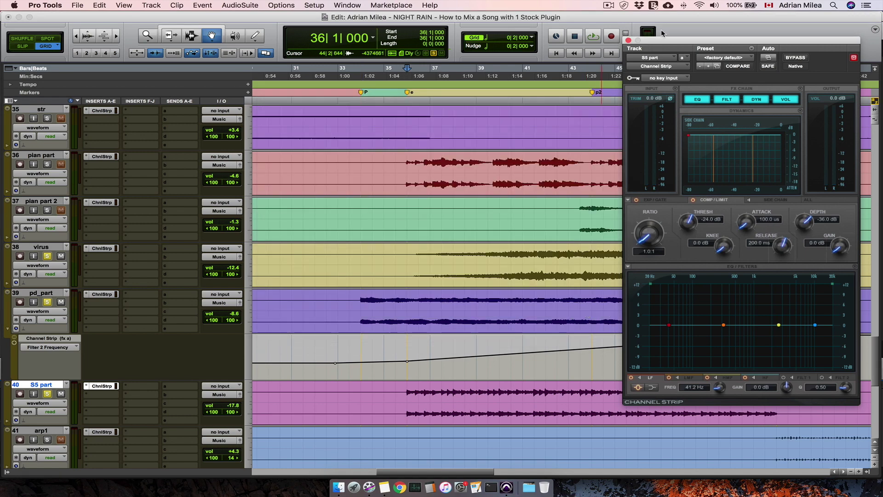
Turn on S5 part's high-pass and low-pass filters and show its Filter 2 Frequency automation lane
left_click(629, 40)
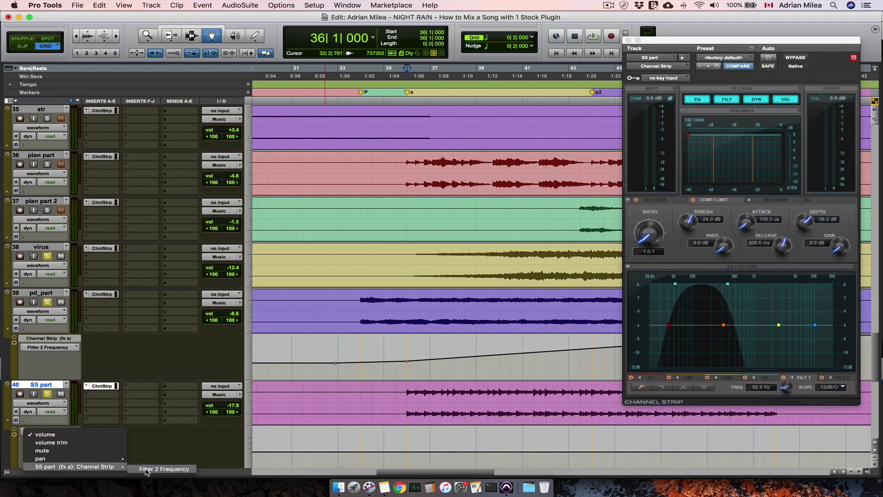
left_click(146, 469)
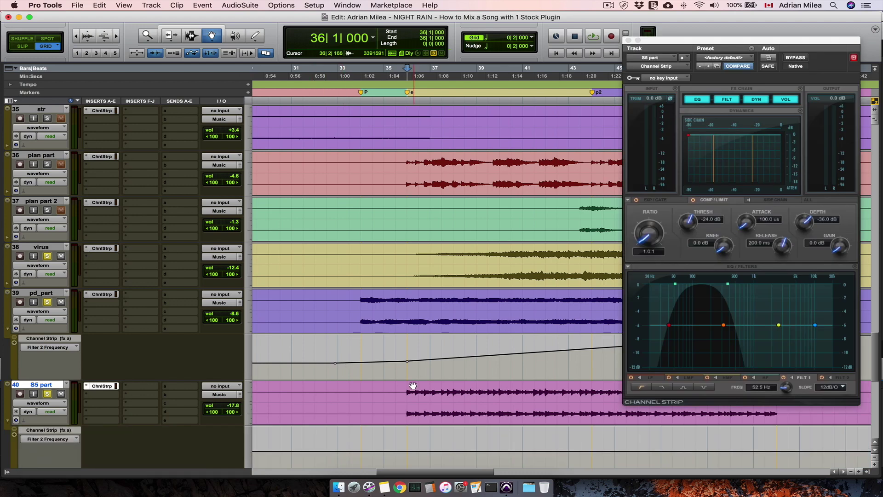
scroll(413, 385, "down", 3)
scroll(414, 384, "up", 3)
Draw a rising Filter 2 Frequency curve on S5 part during playback, with breakpoints at about bars 35, 41, 44, 49 and 52
key("space")
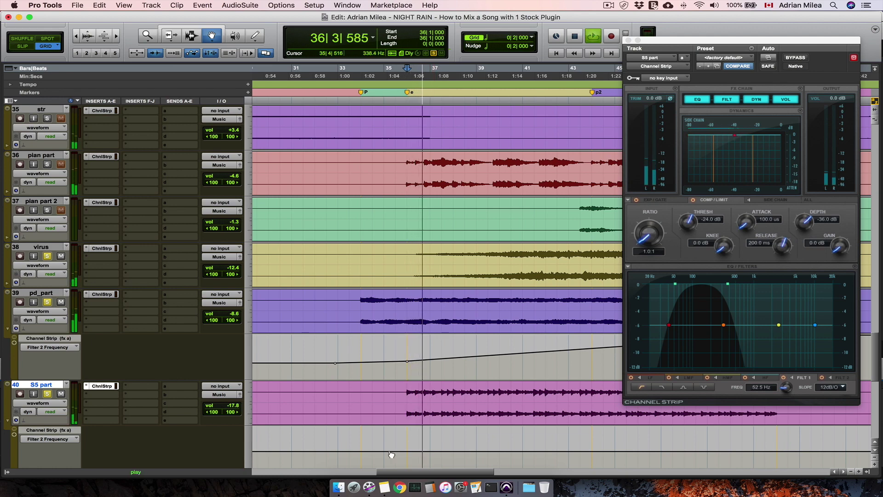
left_click_drag(388, 454, 523, 448)
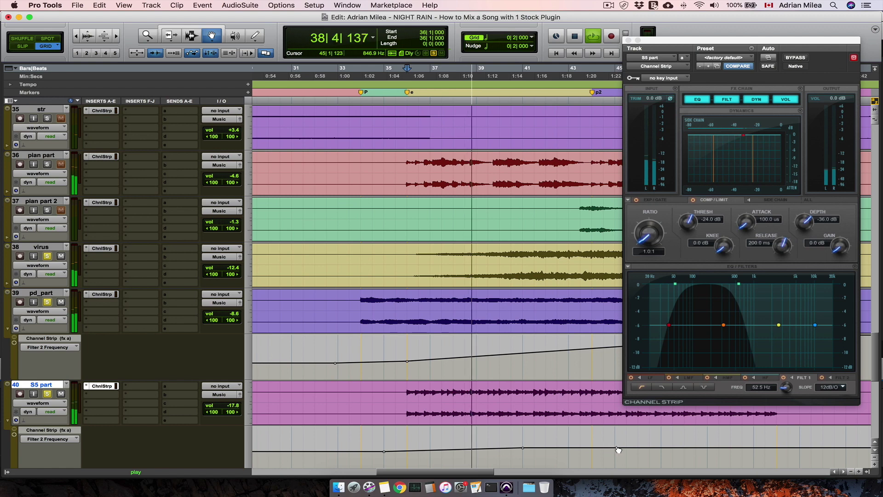
left_click_drag(592, 447, 592, 443)
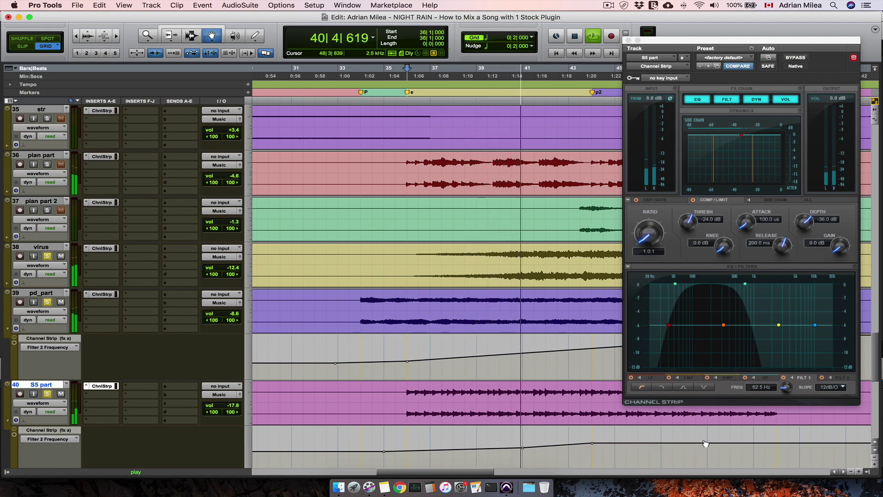
left_click_drag(707, 443, 777, 427)
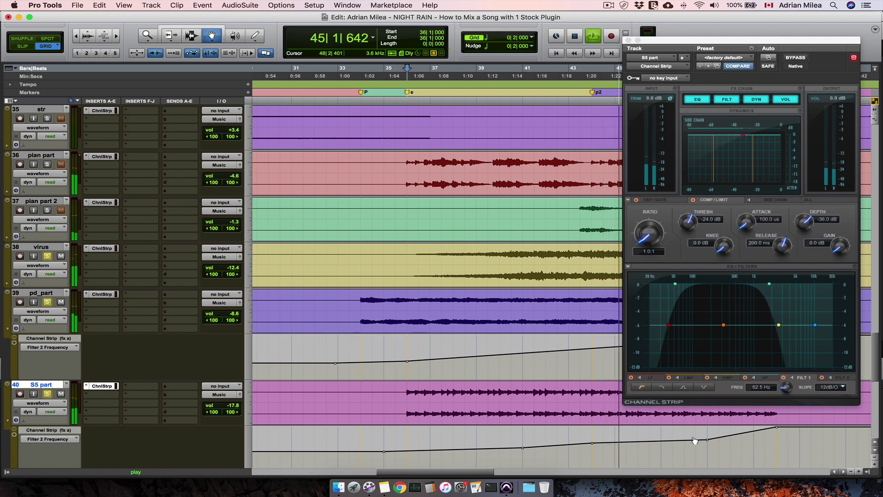
left_click_drag(708, 437, 708, 438)
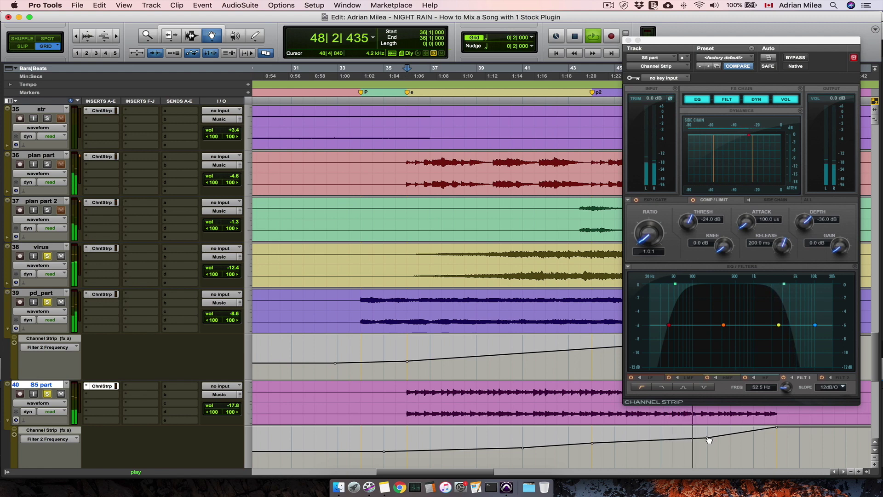
left_click_drag(592, 440, 592, 440)
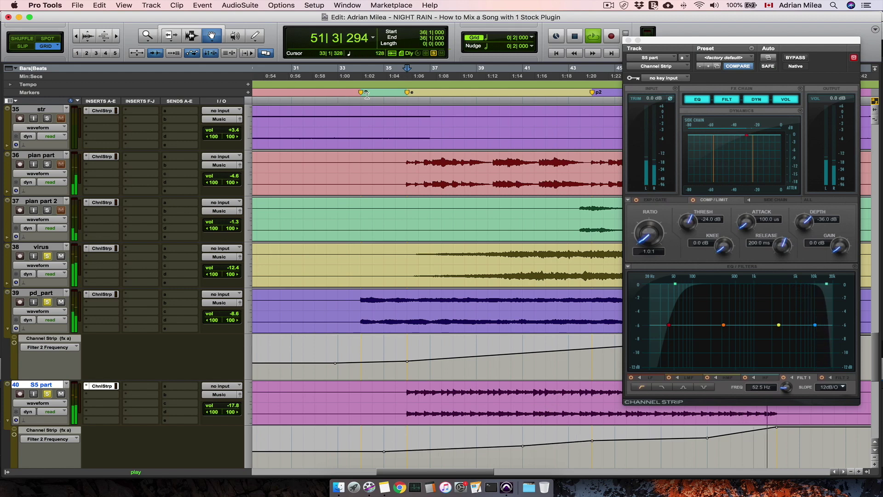
Replay from bar 36, set S5 part's volume to -13.8 dB and close its Channel Strip window
key("space")
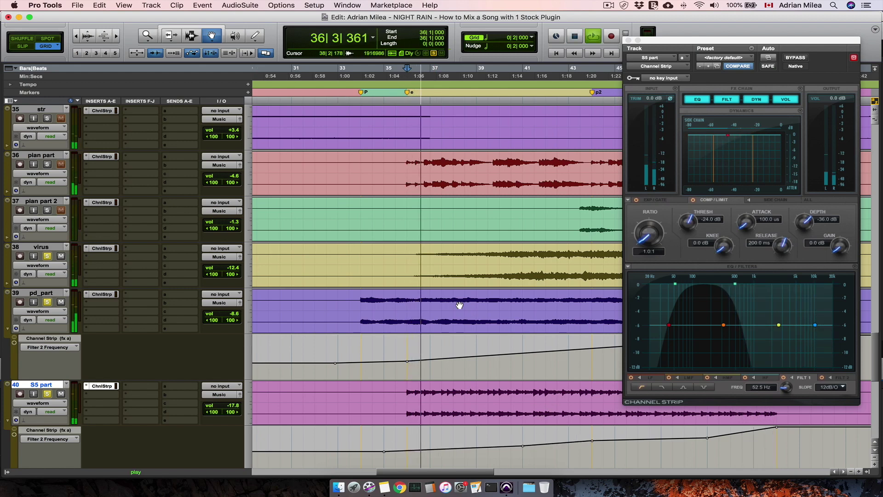
left_click_drag(226, 411, 225, 409)
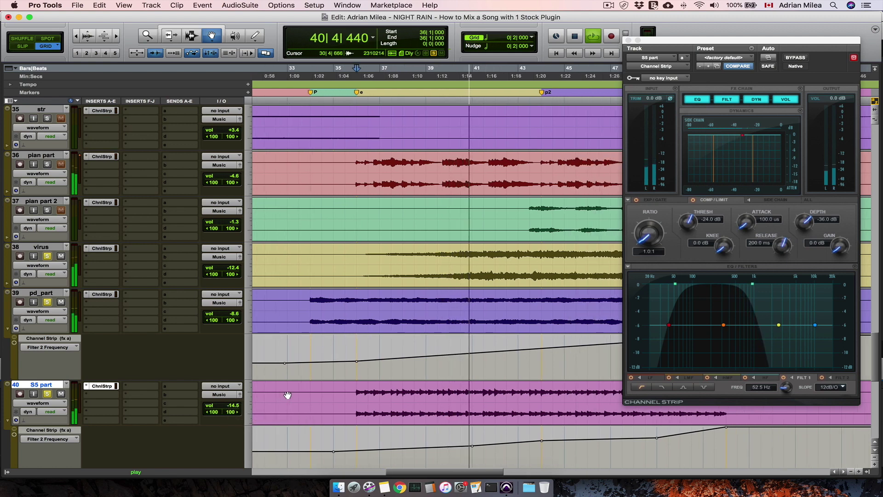
left_click(228, 407)
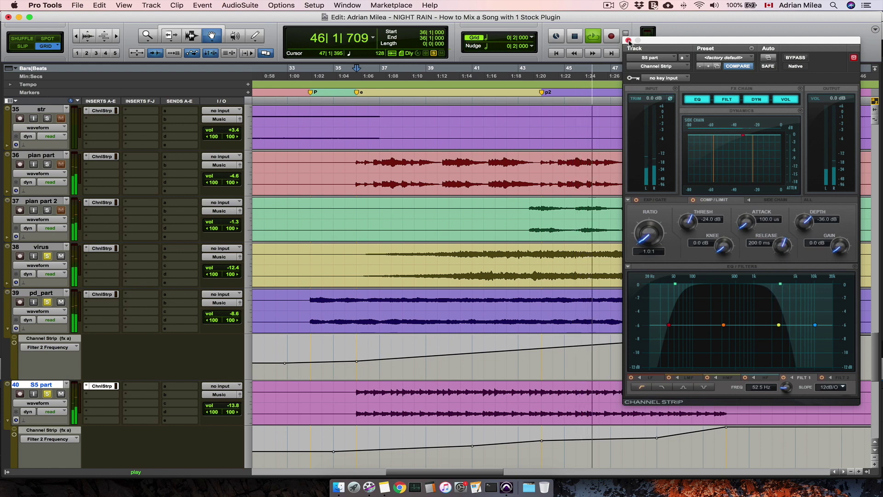
left_click(629, 41)
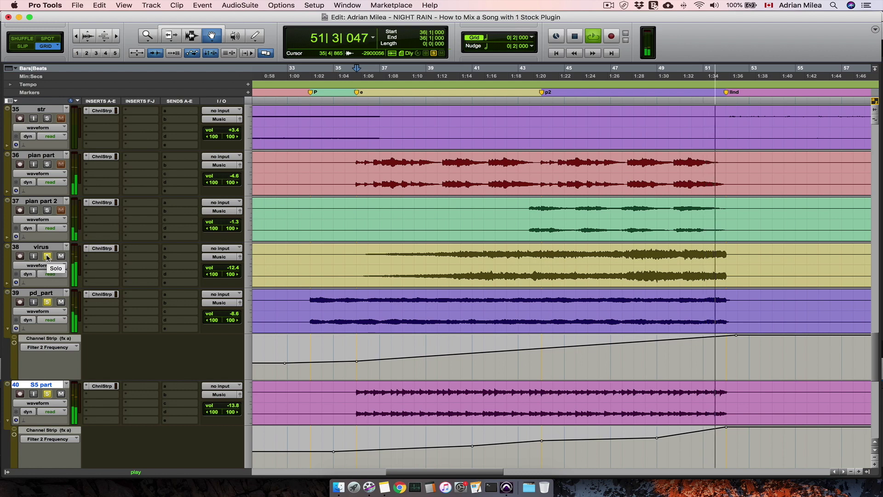
Unsolo virus, pd_part and S5 part and play the full mix from bar 36
key("space")
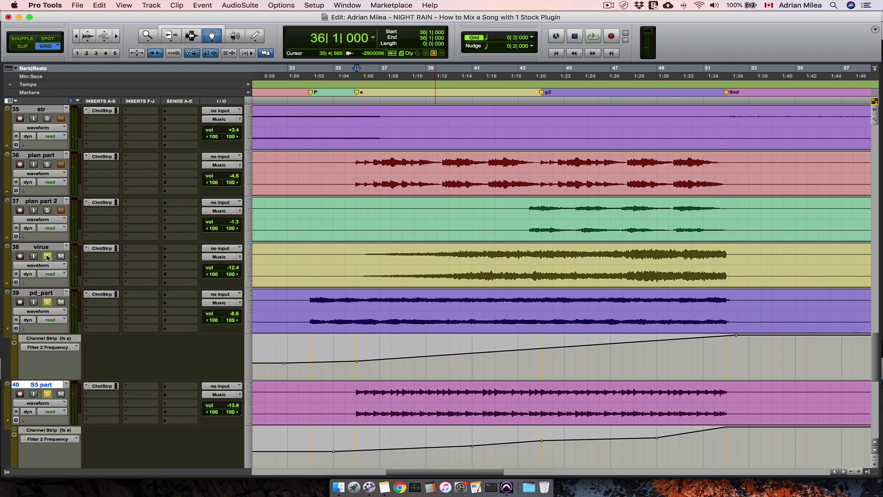
key("space")
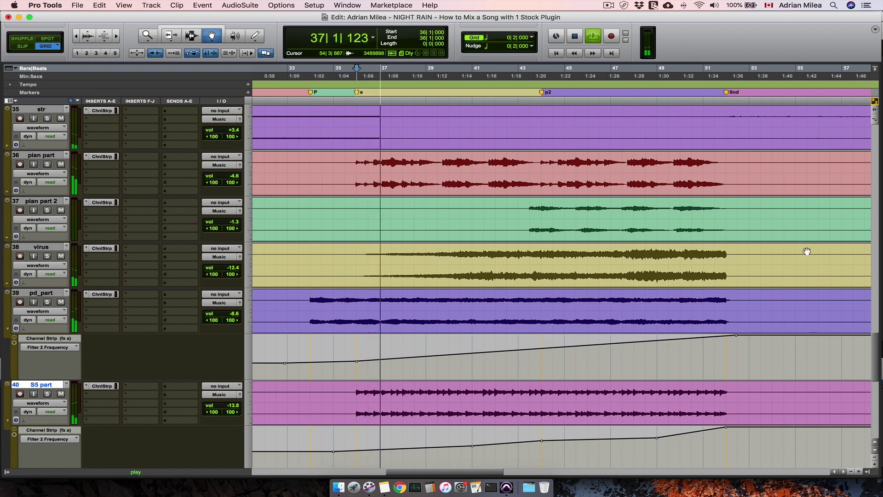
key("space")
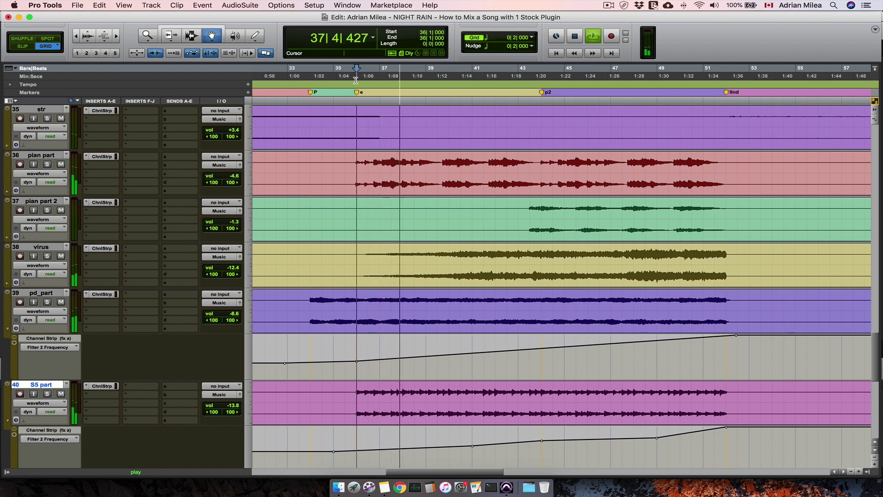
key("space")
Solo the str track, play it from bar 36 and open its Channel Strip
key("space")
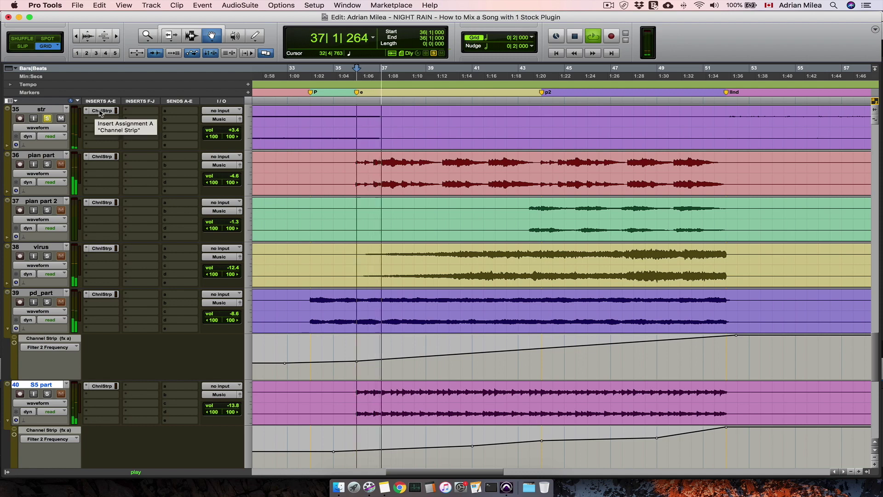
left_click(96, 113)
key("space")
Replace Filter 1 Frequency with Filter 2 Frequency in the automated parameters of str's Channel Strip
left_click(769, 59)
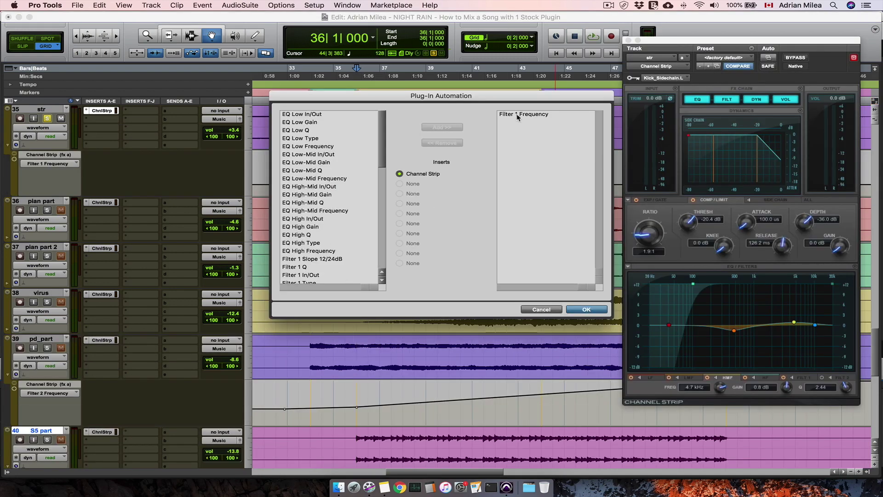
left_click(443, 144)
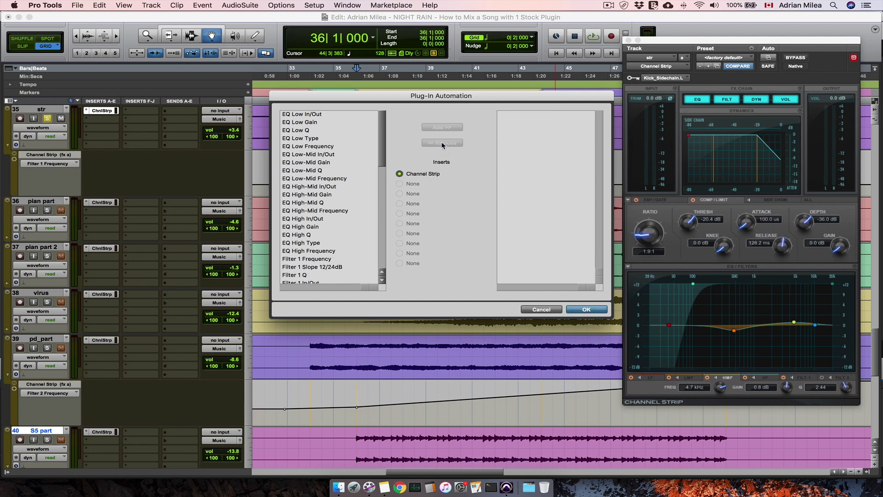
scroll(310, 238, "down", 3)
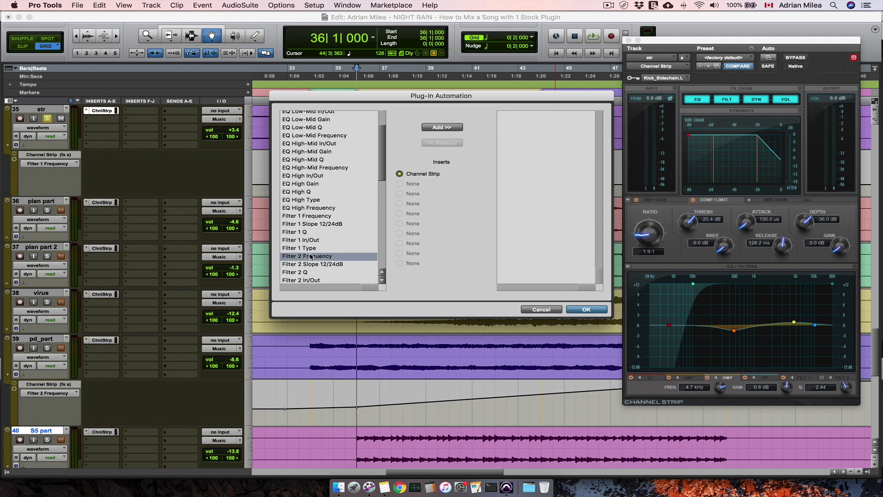
left_click(441, 128)
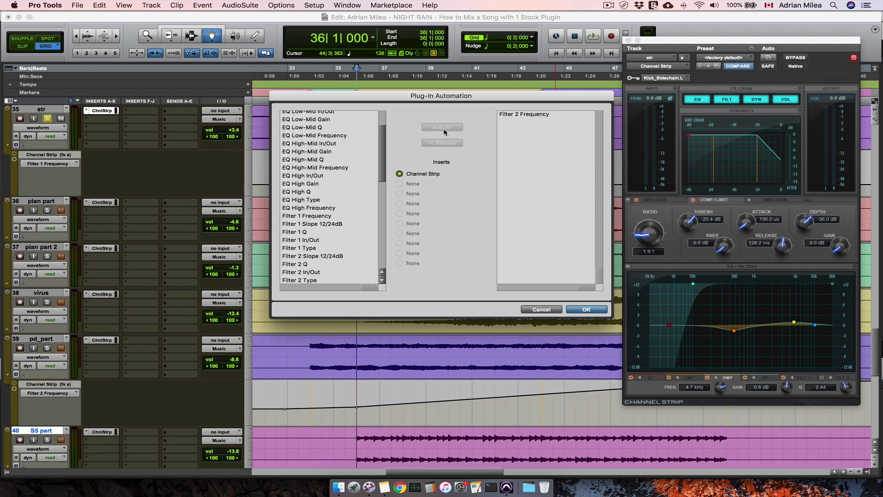
left_click(586, 309)
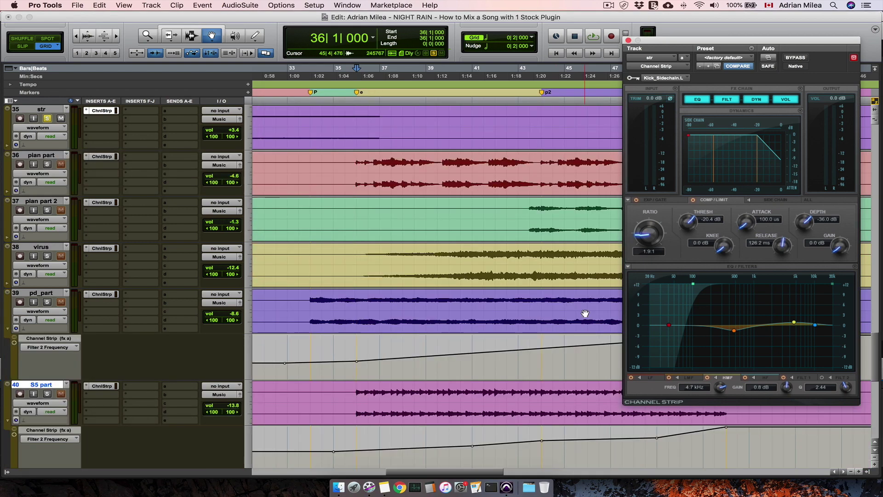
Show an automation lane under str and switch it from volume to Filter 2 Frequency
left_click(8, 145)
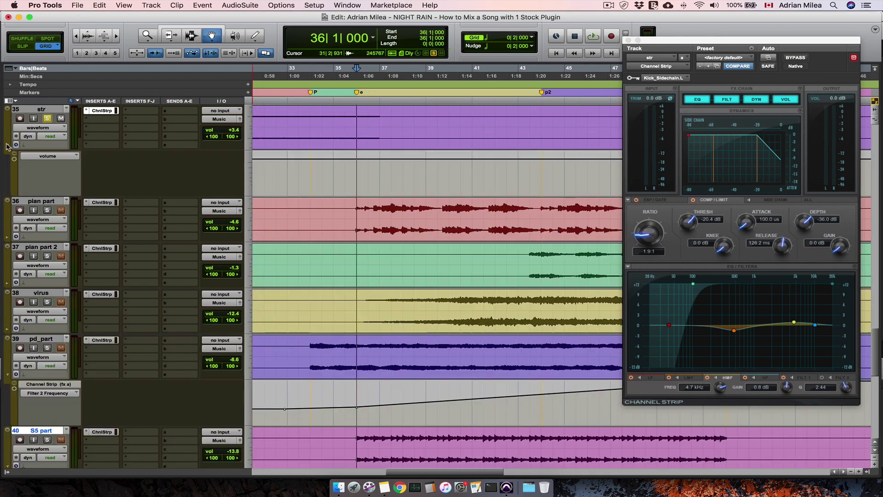
left_click(43, 156)
mouse_move(92, 190)
left_click(144, 193)
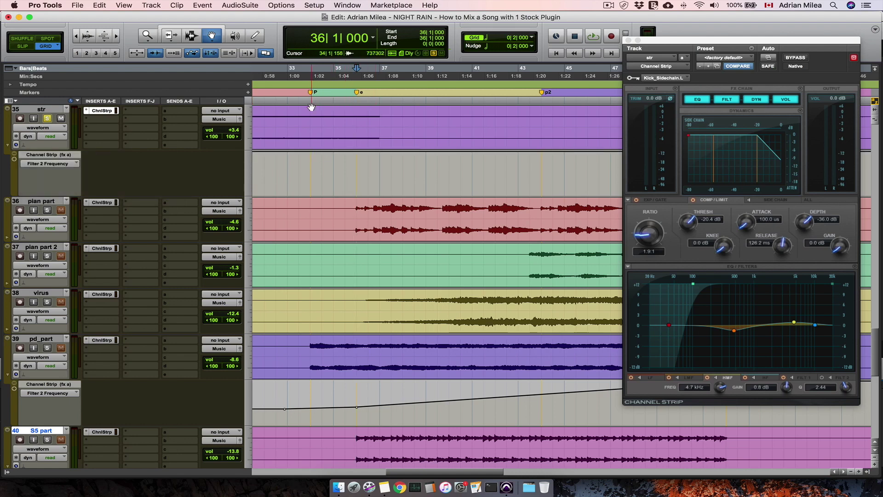
Play str from bar 34 and shape its Filter 2 Frequency curve from marker P down to 20 Hz at bar 37|3, rising back at marker p2
left_click(310, 84)
key("space")
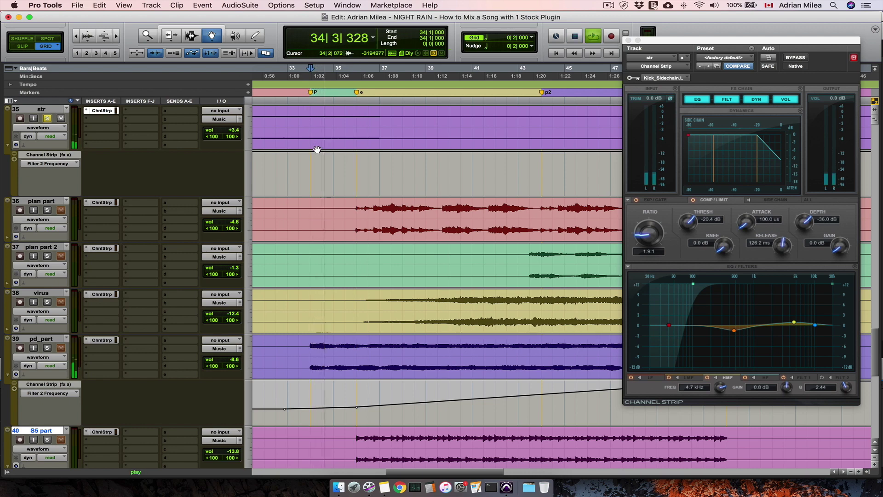
key("space")
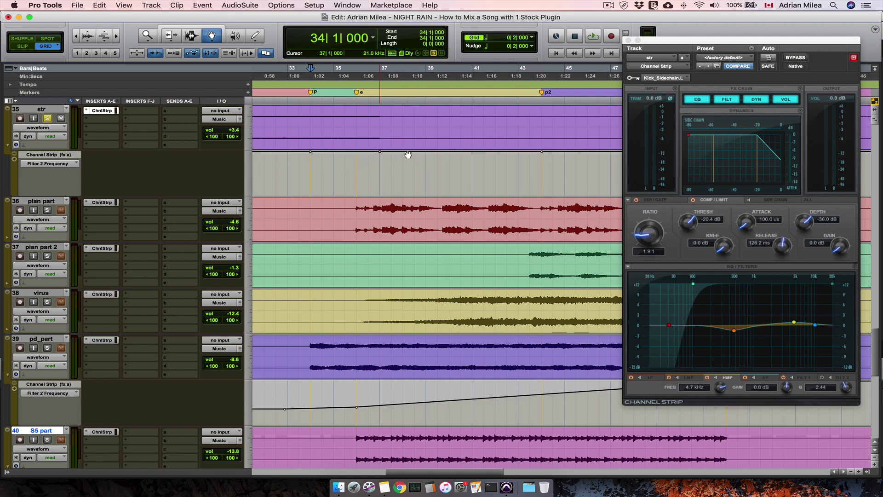
left_click(368, 157)
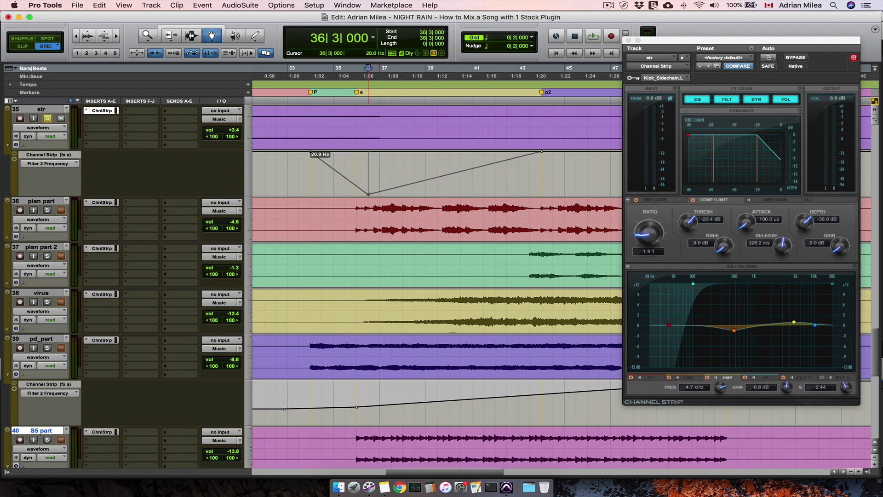
left_click_drag(392, 194, 391, 194)
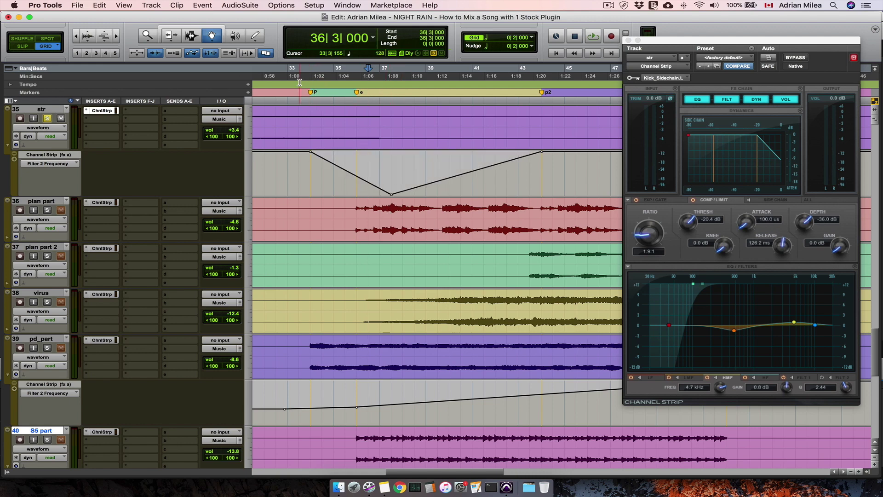
Unsolo str, play the mix from bar 33|3 and switch on Filter 2 in str's Channel Strip
left_click(47, 118)
key("space")
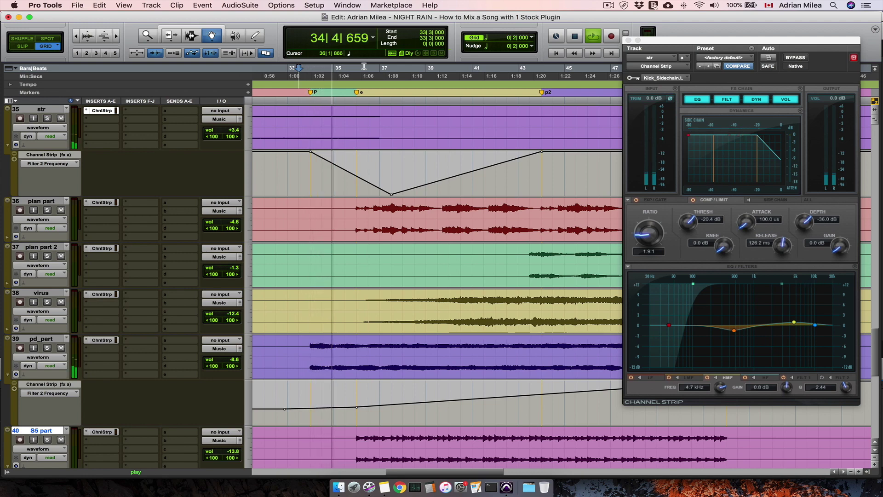
key("space")
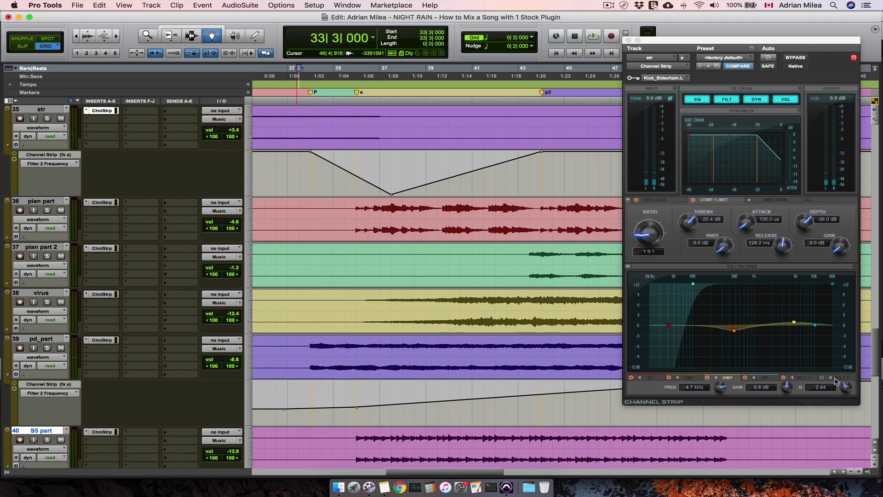
left_click(836, 380)
key("space")
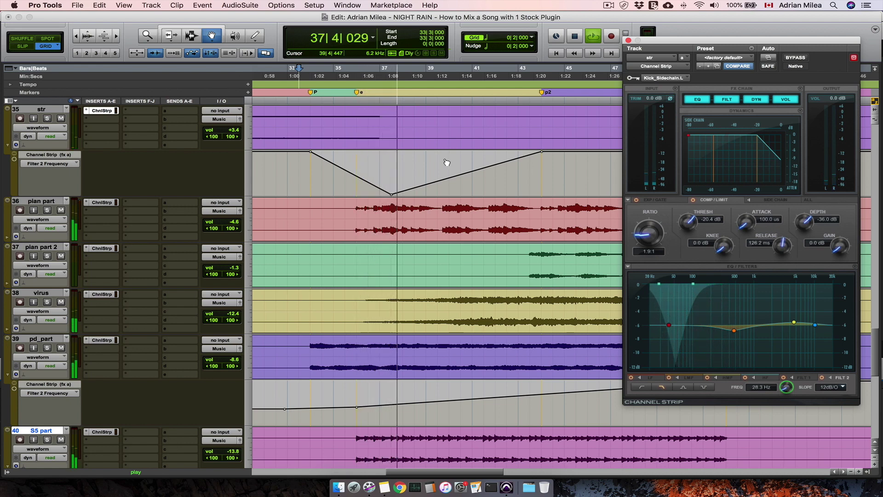
Add a bar 37 breakpoint holding str's filter sweep at its lowest point, replay the mix from bar 33|3 and close the Channel Strip
left_click_drag(311, 151, 317, 154)
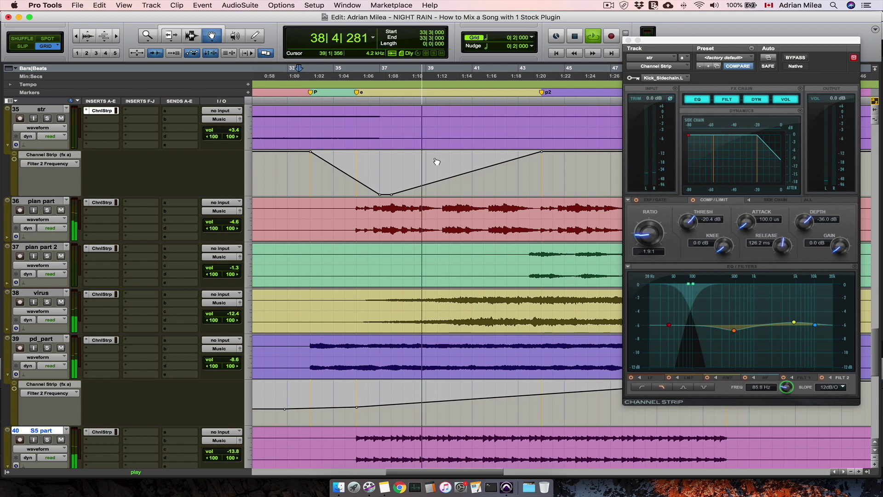
key("space")
key("space")
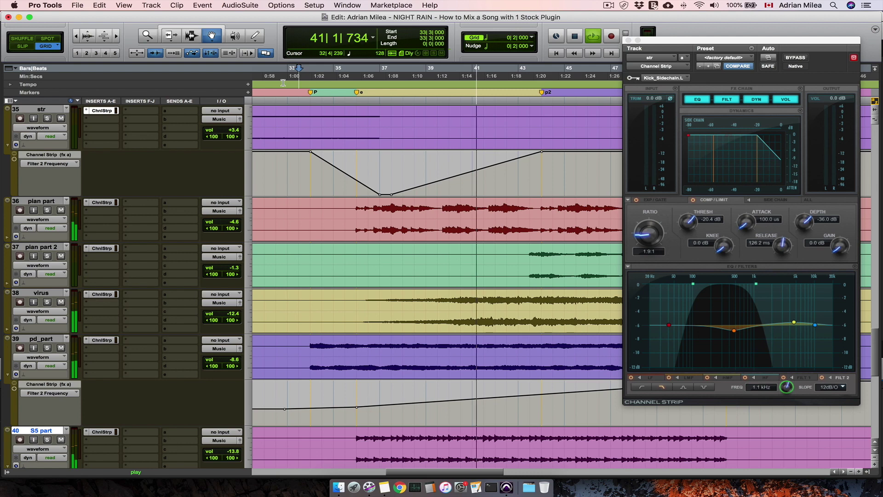
left_click(629, 40)
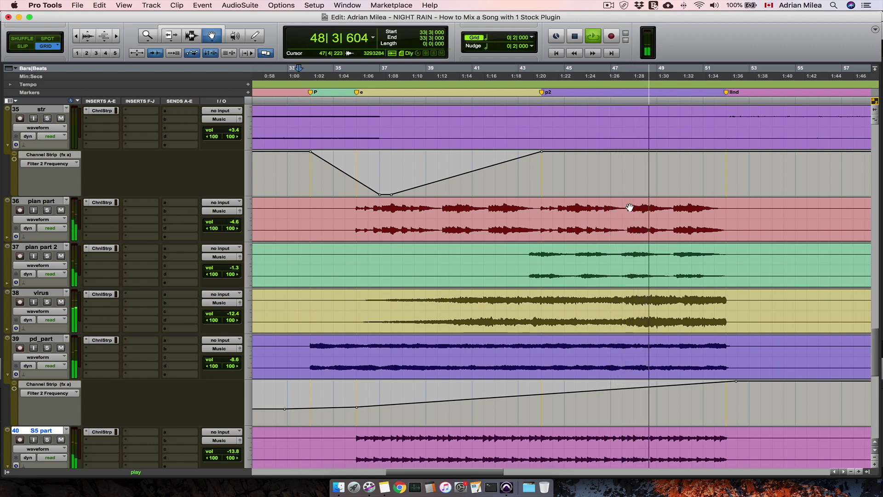
In str's Filter 2 Frequency lane, add a breakpoint at marker f and pull a dip down at bar 51
scroll(630, 208, "down", 3)
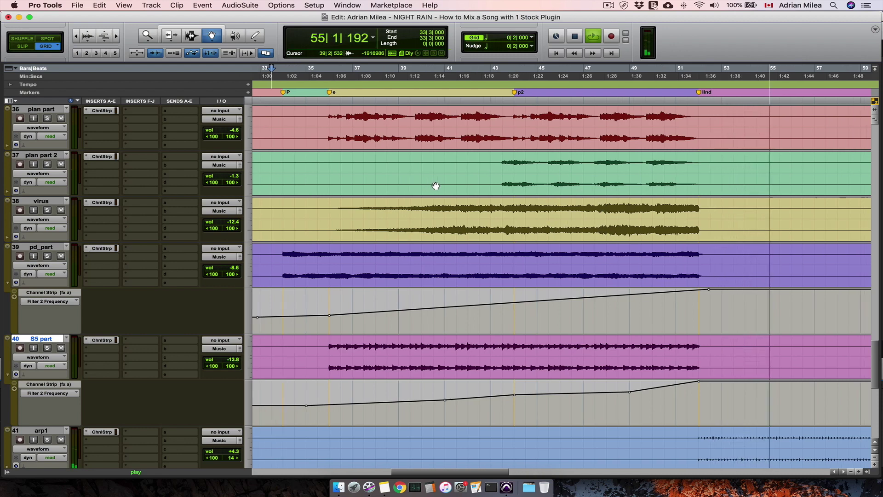
scroll(435, 185, "up", 5)
scroll(436, 185, "right", 4)
scroll(436, 187, "right", 10)
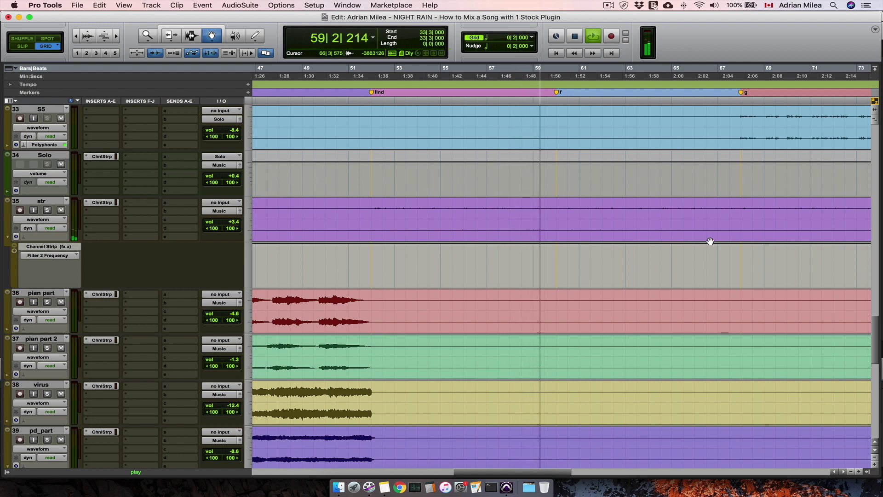
key("super+bracketleft")
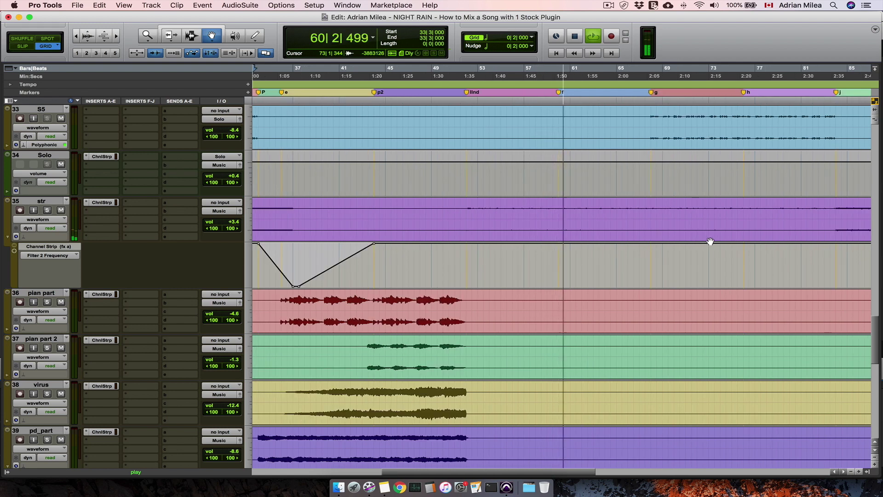
left_click(560, 244)
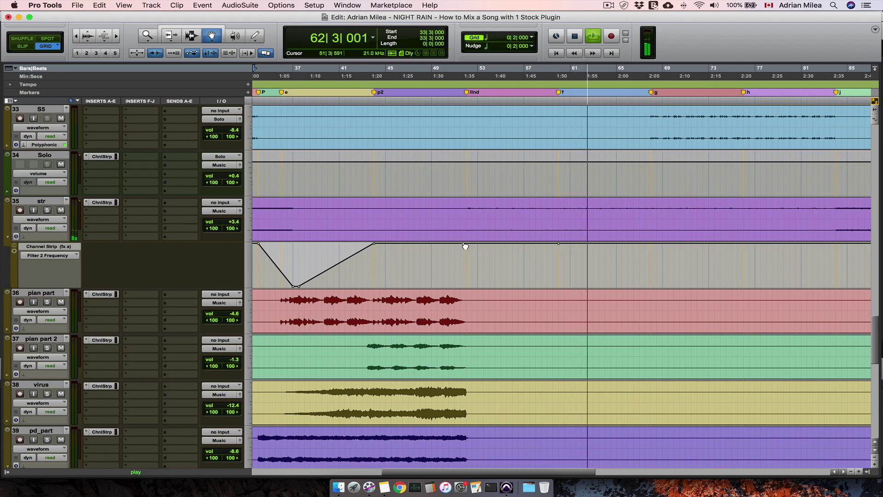
left_click_drag(455, 244, 456, 265)
Play the mix from bar 51 and move the dip slightly lower and closer to marker IInd
key("space")
left_click(455, 84)
key("space")
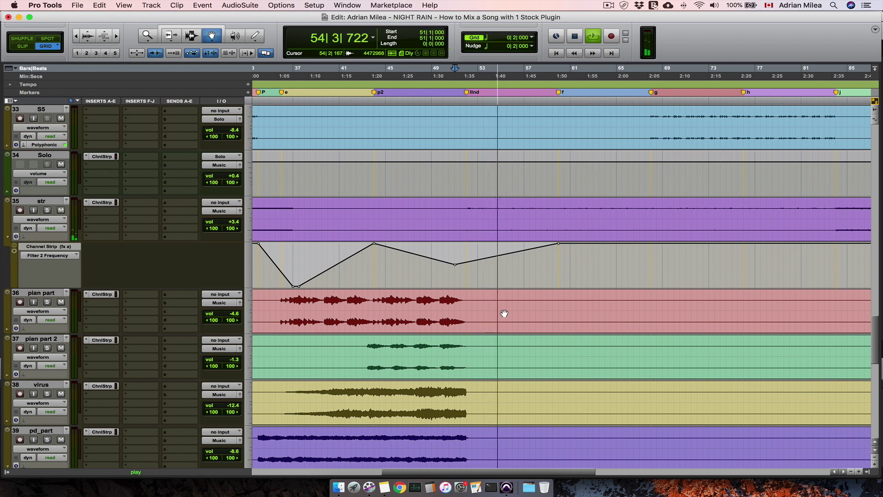
left_click_drag(459, 268, 460, 268)
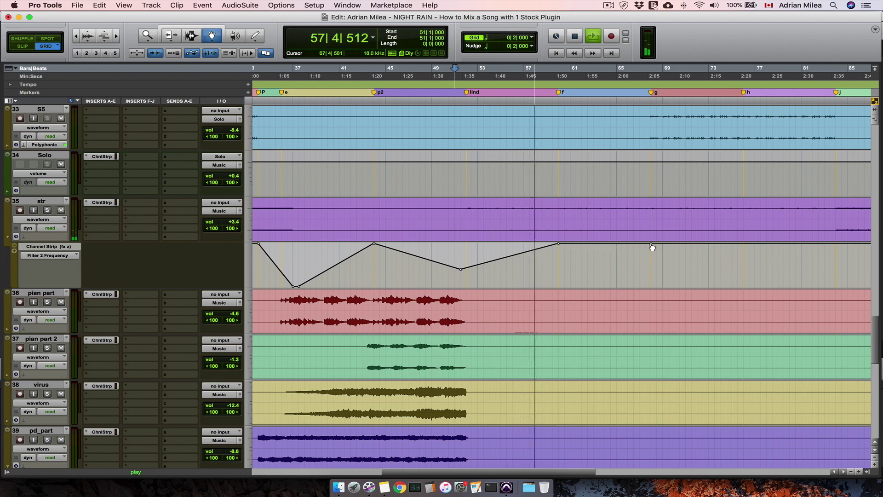
Add str Filter 2 Frequency breakpoints at markers g and h, and lower the points at f and g for a gradual rise
left_click_drag(558, 244, 558, 249)
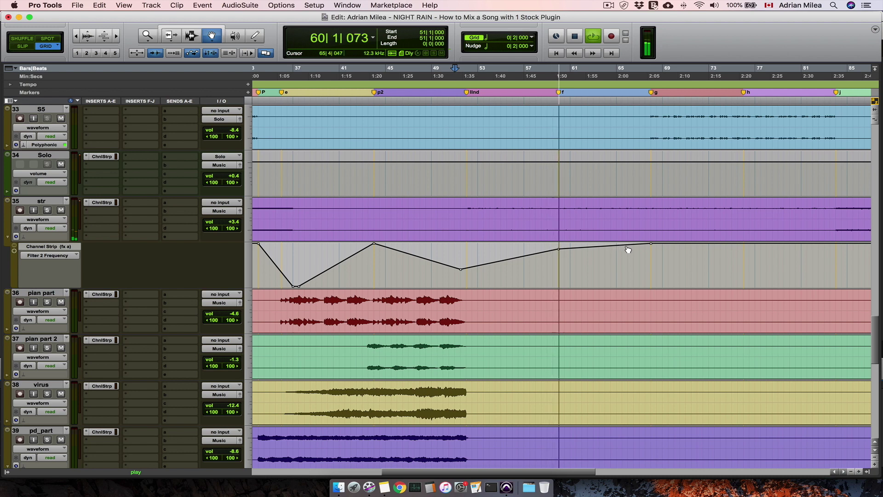
left_click_drag(561, 250, 560, 252)
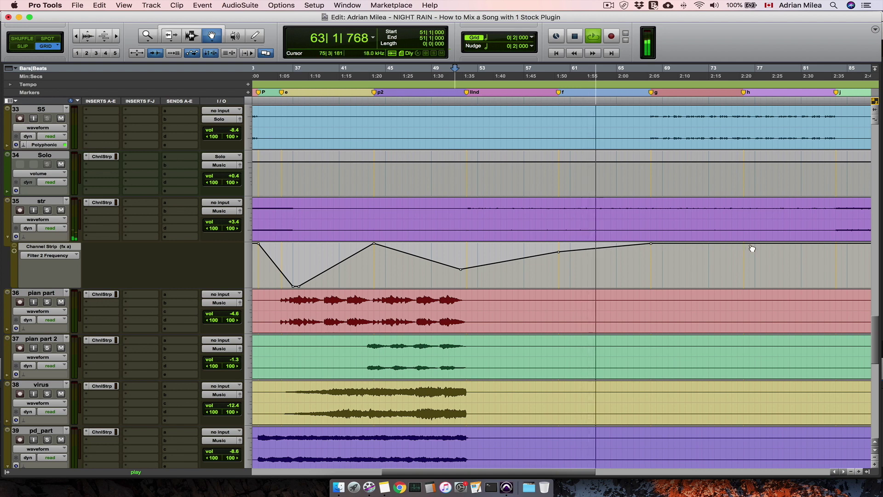
left_click_drag(651, 244, 652, 247)
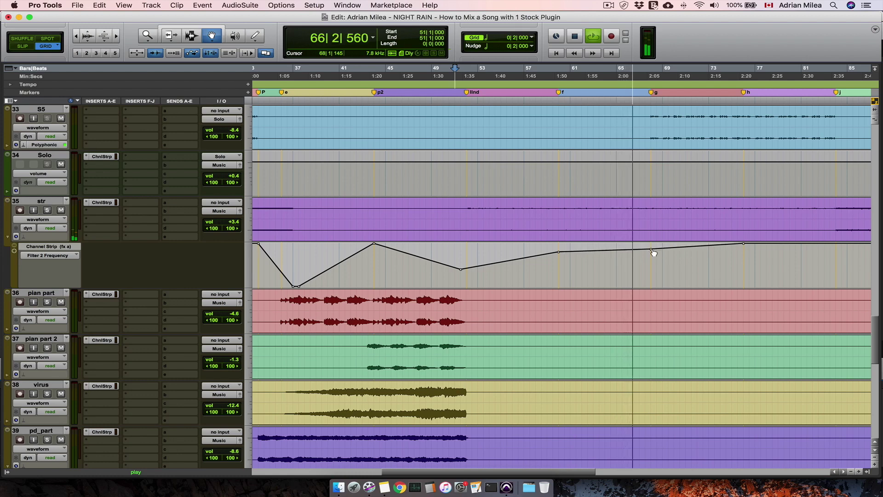
Add a full-open breakpoint at bar 83 and lower the points at markers h and g to the same level, then stop playback
scroll(734, 261, "right", 5)
scroll(733, 261, "right", 1)
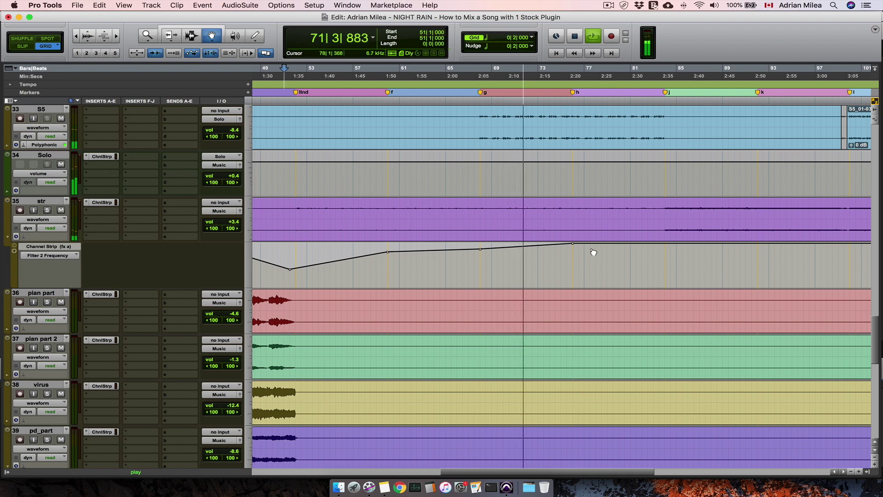
left_click(653, 243)
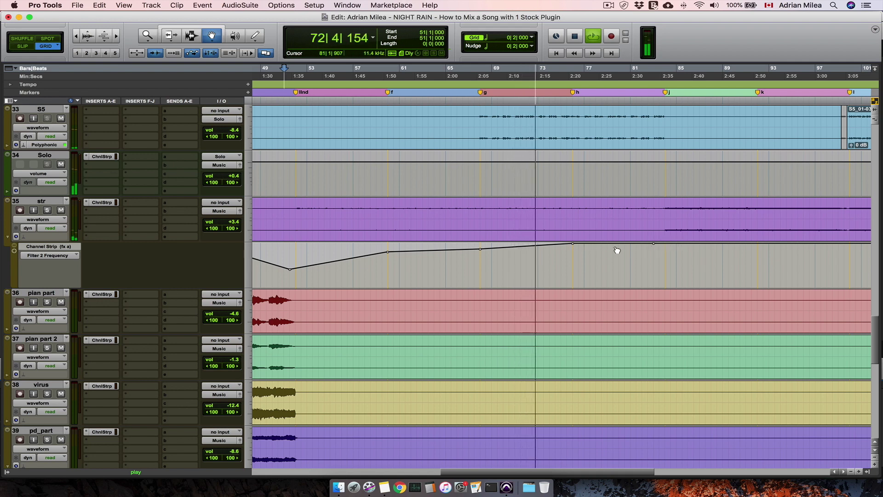
left_click_drag(574, 244, 573, 249)
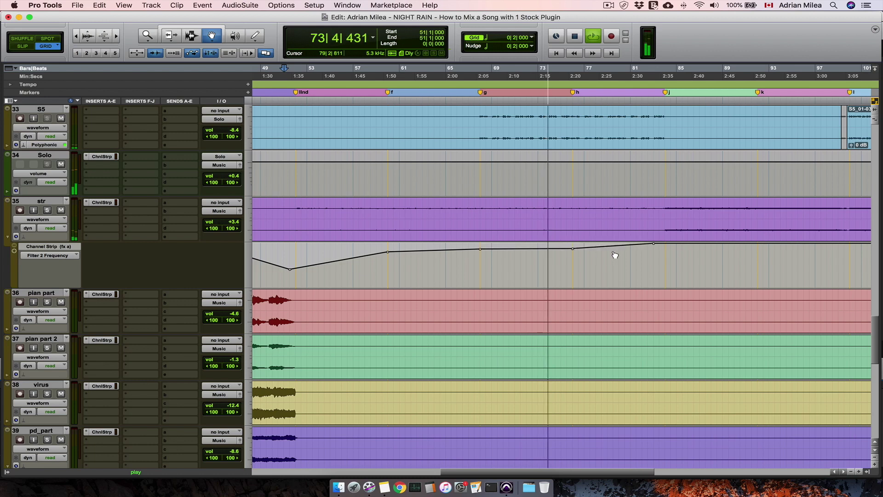
left_click_drag(481, 249, 480, 249)
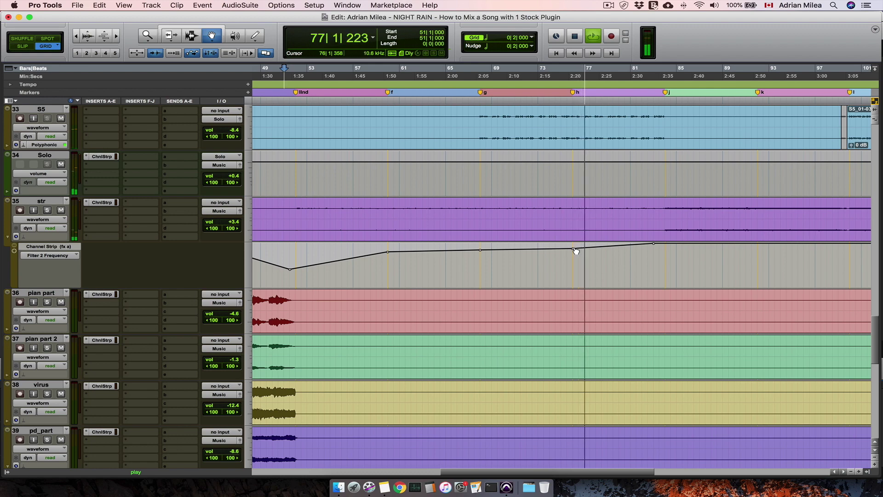
key("space")
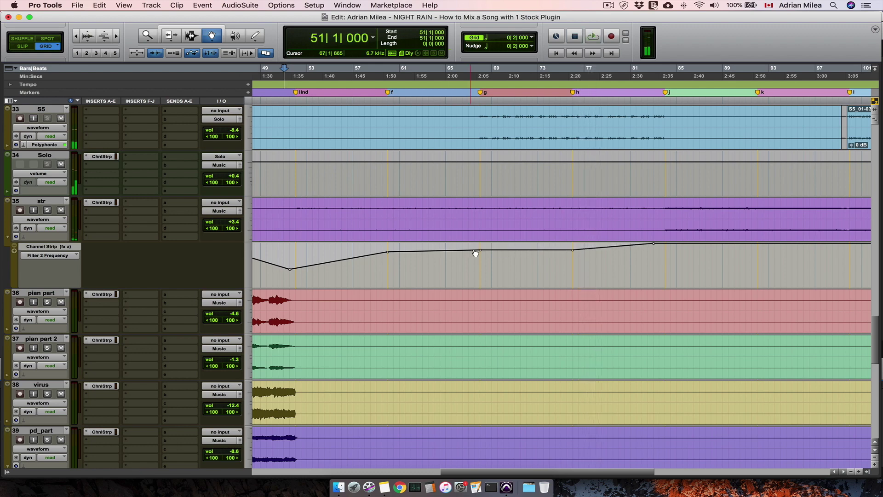
Play the mix from bar 31|3 to review the filter automation on str, pd_part and S5 part through marker IInd
scroll(426, 242, "left", 10)
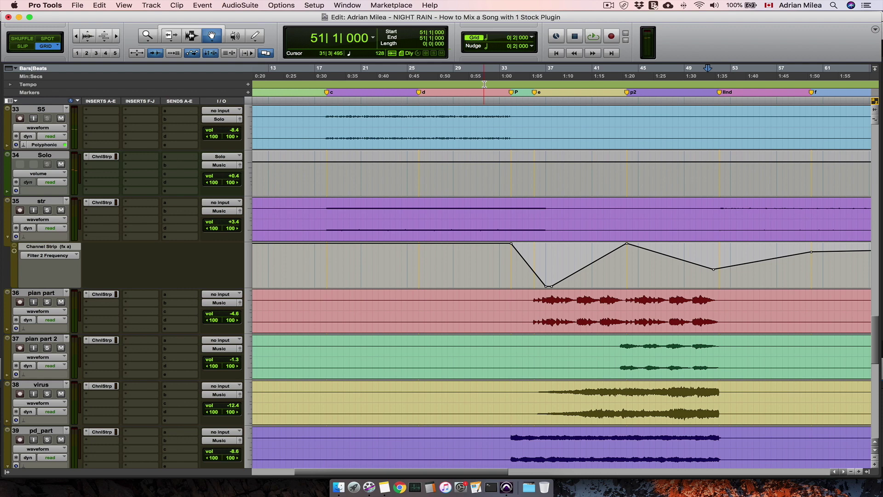
left_click(484, 84)
key("space")
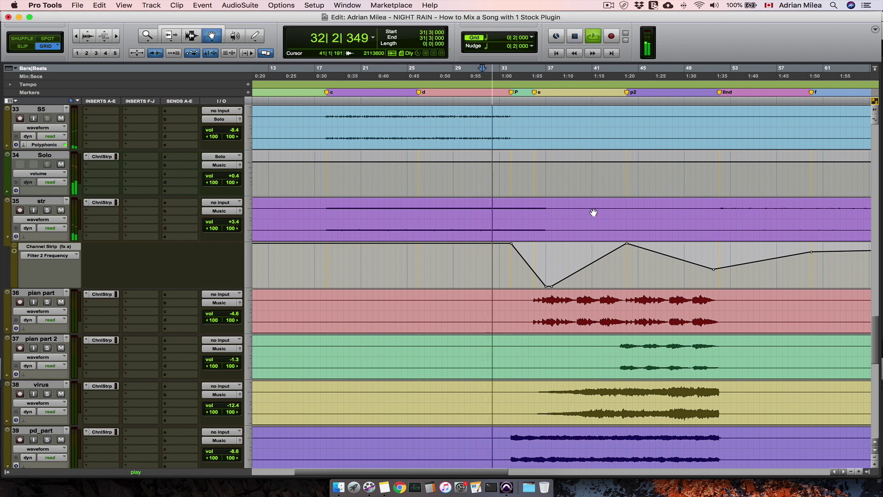
scroll(594, 212, "down", 3)
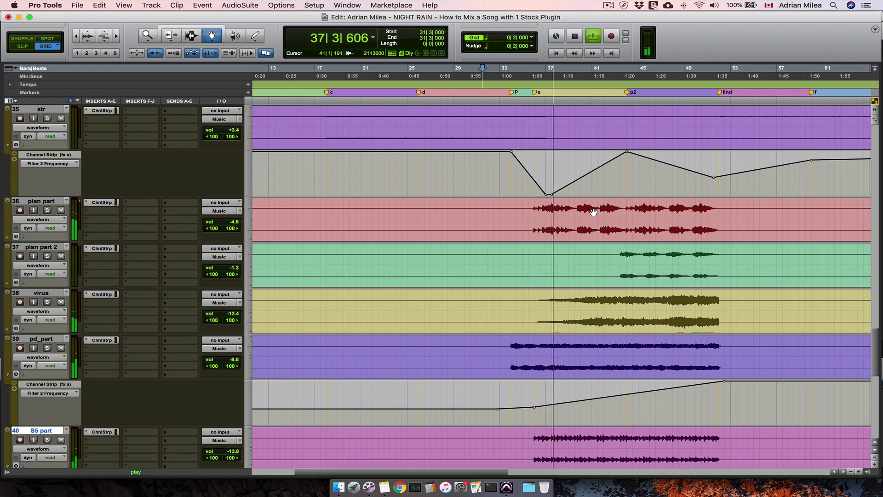
scroll(655, 264, "down", 2)
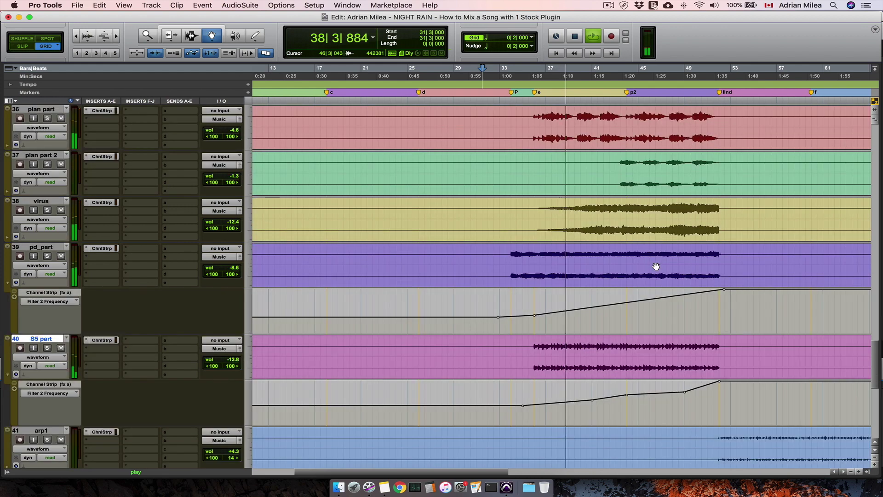
scroll(656, 267, "down", 2)
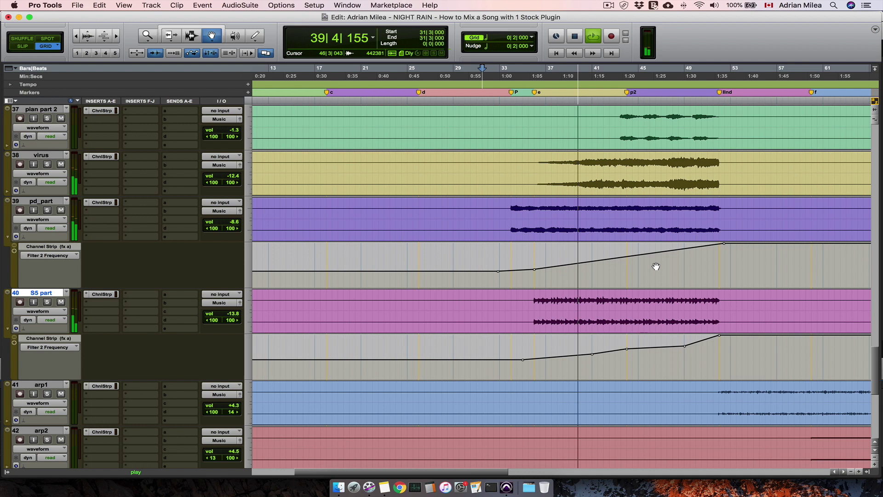
scroll(656, 266, "right", 3)
scroll(656, 267, "right", 2)
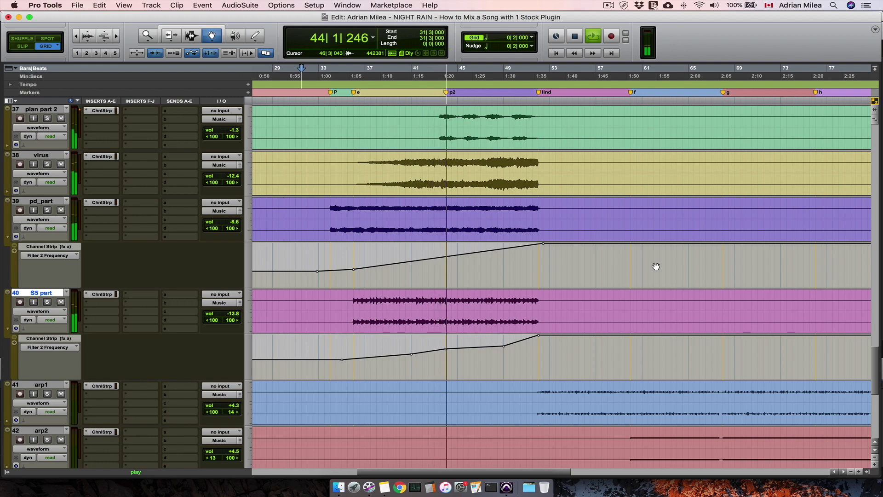
scroll(656, 266, "up", 3)
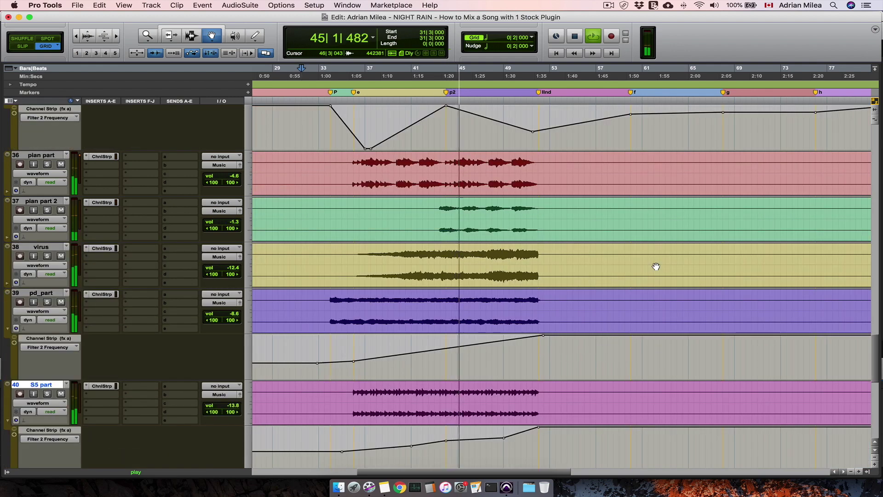
scroll(656, 266, "up", 2)
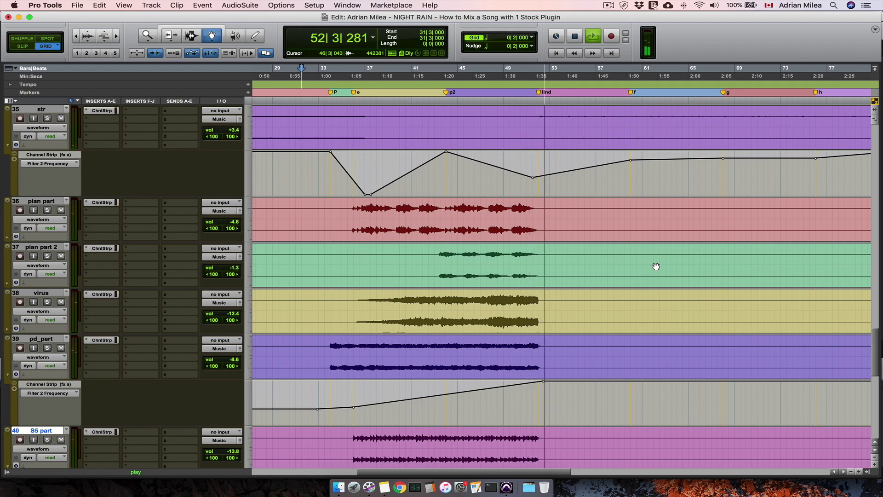
scroll(656, 266, "down", 5)
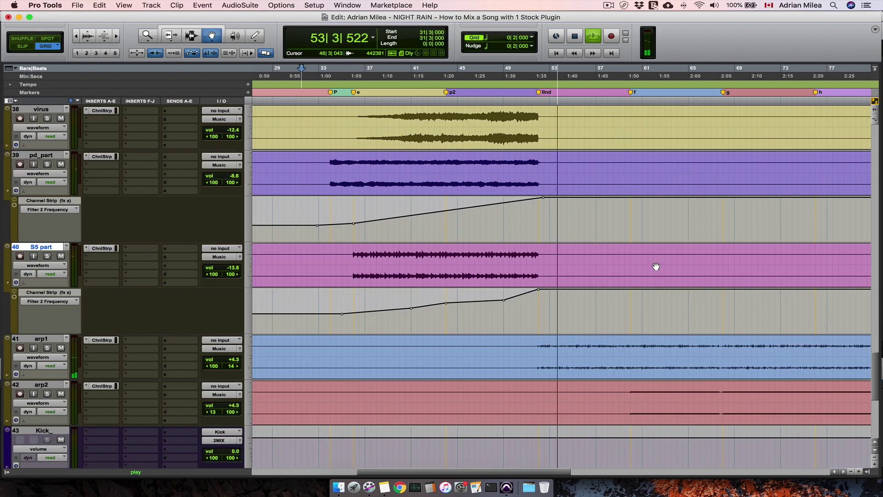
scroll(656, 266, "down", 3)
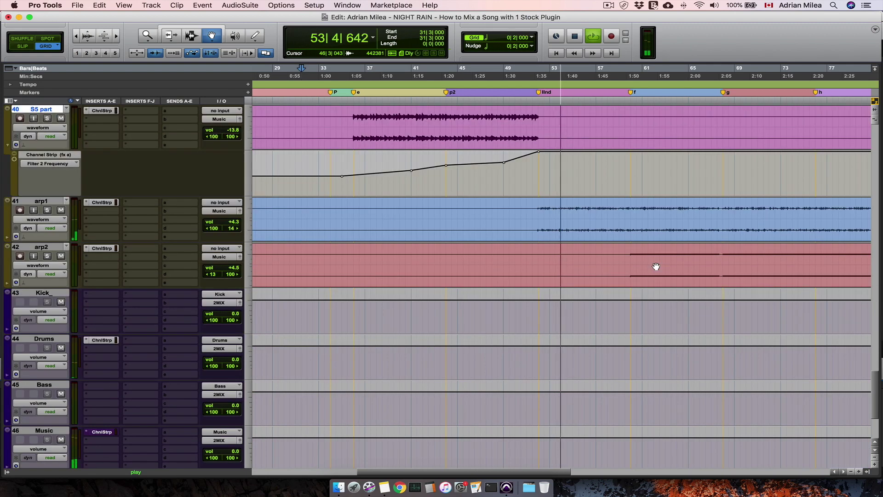
Stop playback and enable Filter 2 Frequency for automation in arp1's Channel Strip
key("space")
left_click(102, 202)
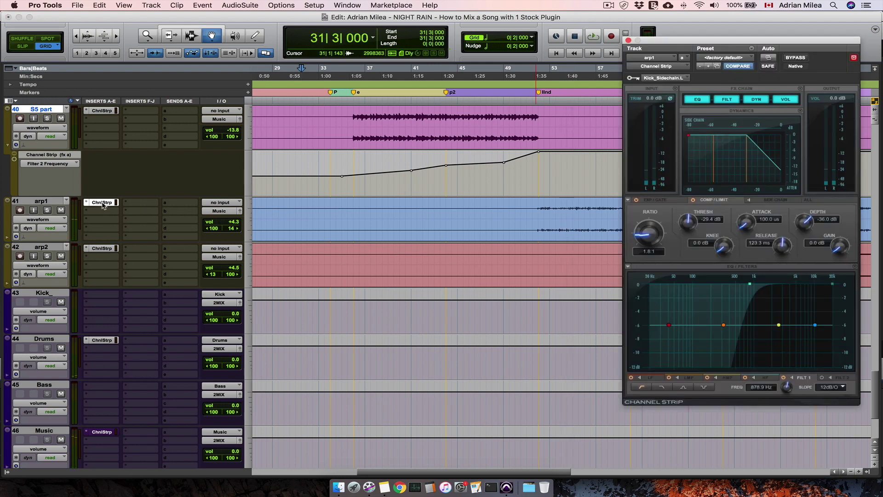
left_click(769, 59)
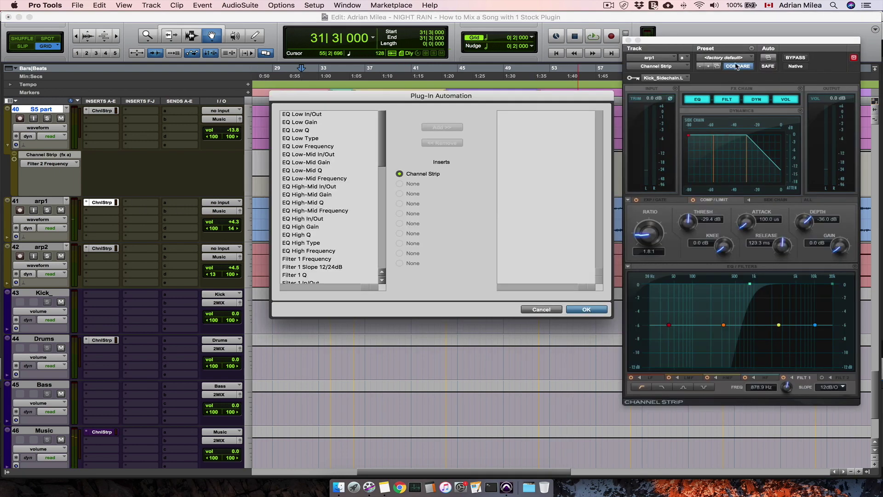
scroll(336, 223, "down", 3)
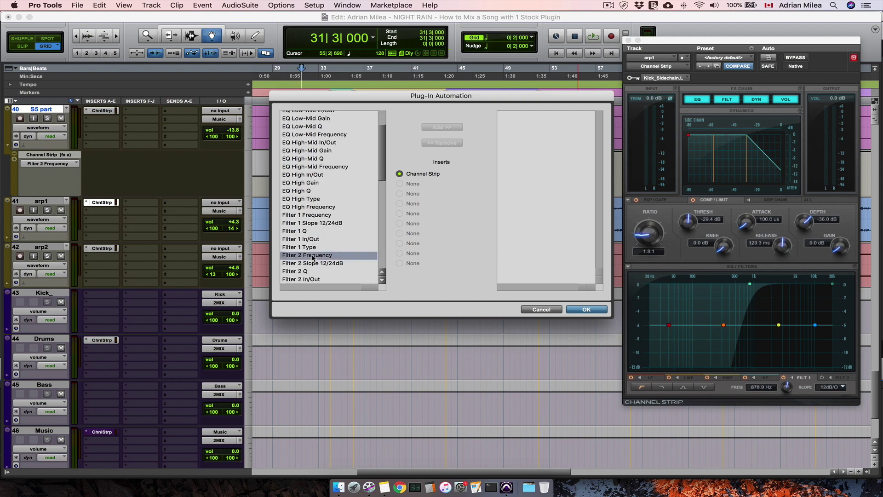
left_click(441, 127)
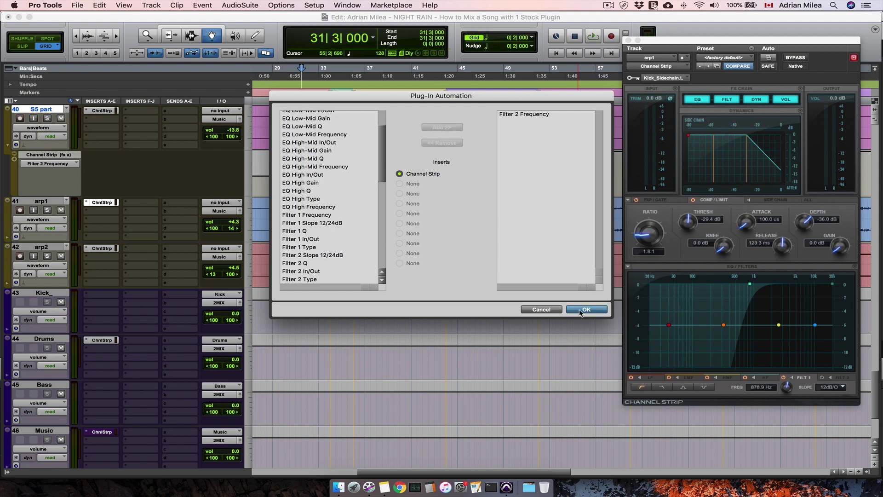
left_click(581, 311)
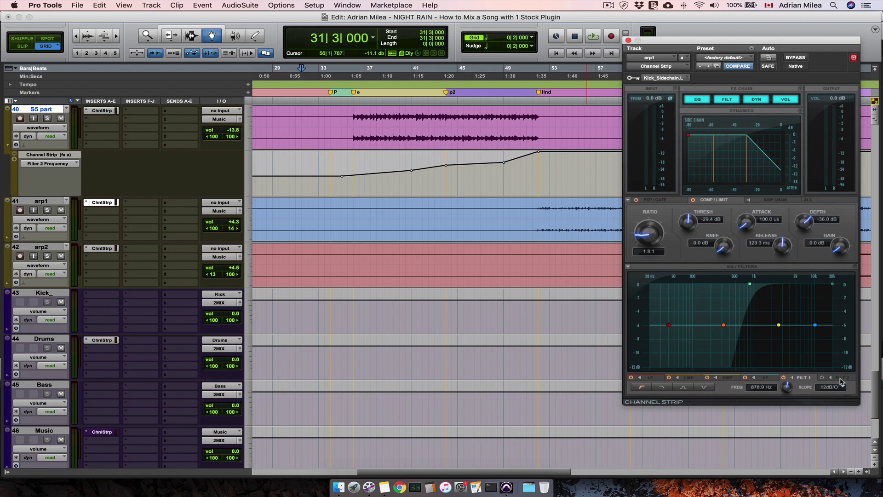
Display arp1's Channel Strip Filter 2 Frequency automation in a lane beneath the track
left_click(8, 239)
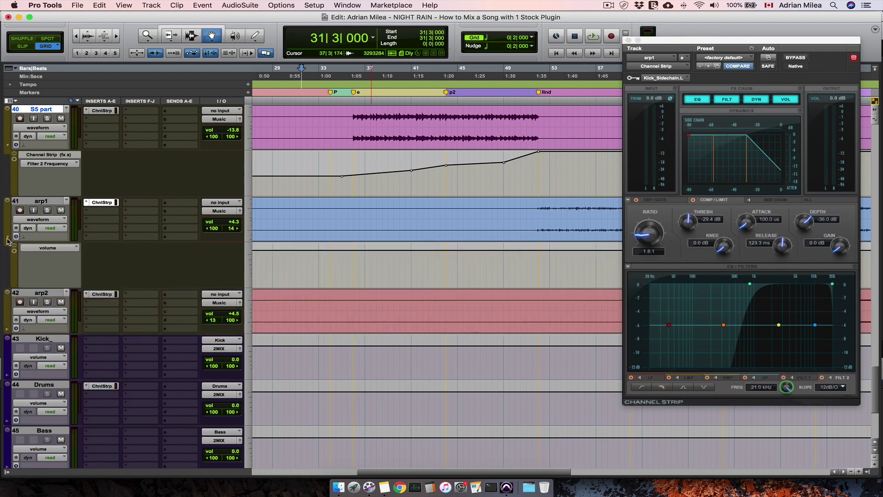
left_click(40, 248)
mouse_move(105, 284)
left_click(148, 286)
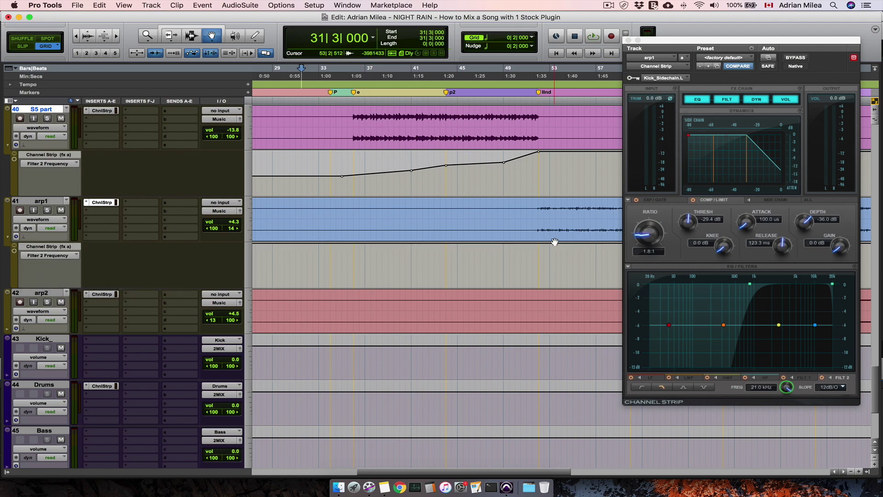
Shape arp1's Filter 2 Frequency to hold at 20.0 Hz from the song start to bar 42|3, rising to fully open at marker g
key("super+bracketleft")
key("super+bracketleft")
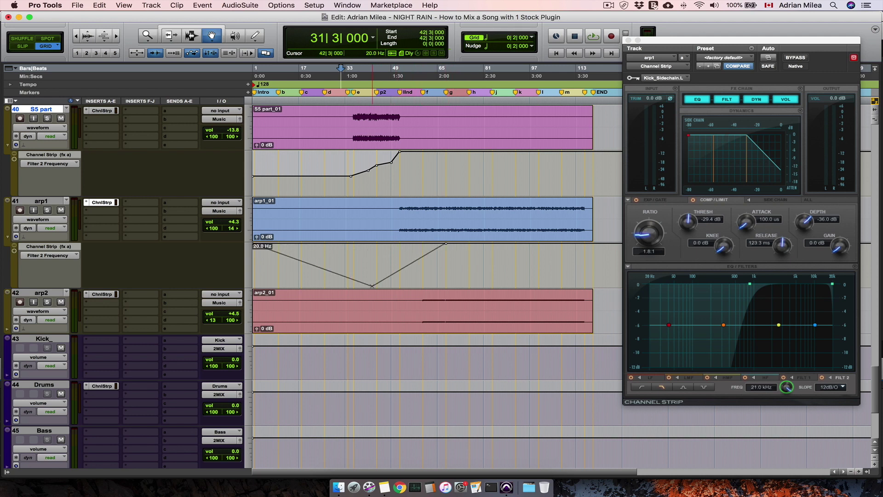
left_click(298, 286)
left_click_drag(253, 276, 249, 305)
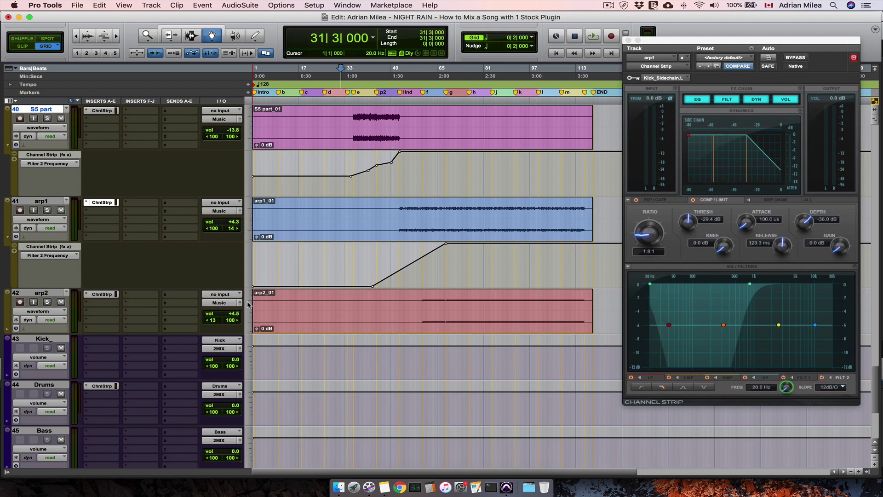
Play the mix from bar 46|3 to review arp1's rising filter sweep through marker IInd
left_click(384, 92)
key("space")
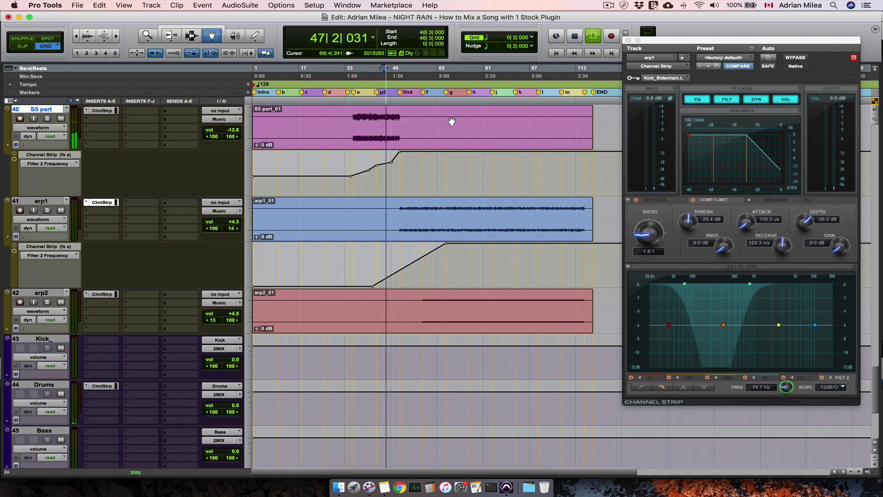
key("super+bracketright")
key("super+bracketright")
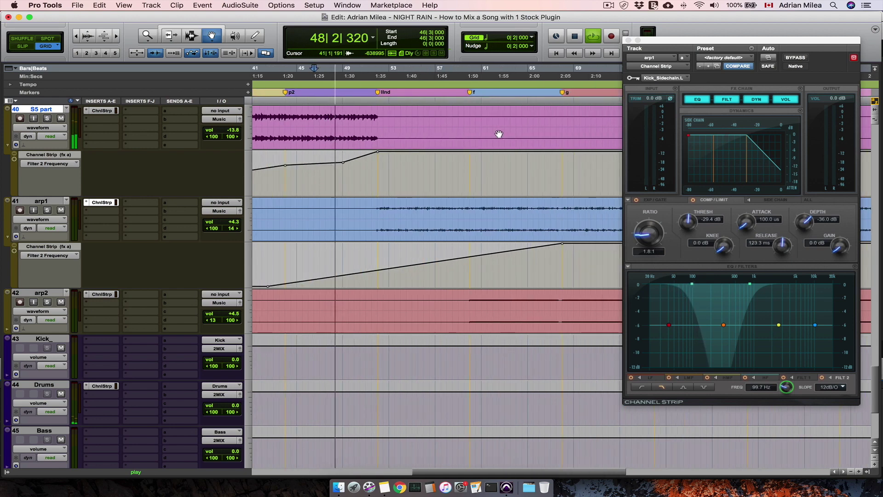